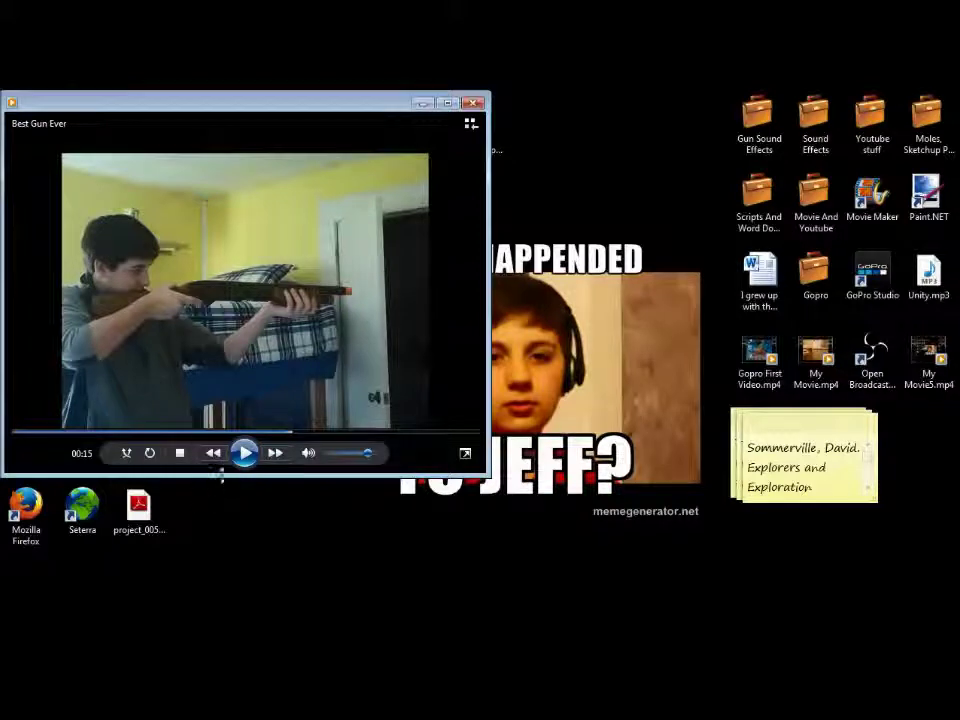
Play part of the Best Gun Ever video, pause it, and close Windows Media Player
left_click(245, 460)
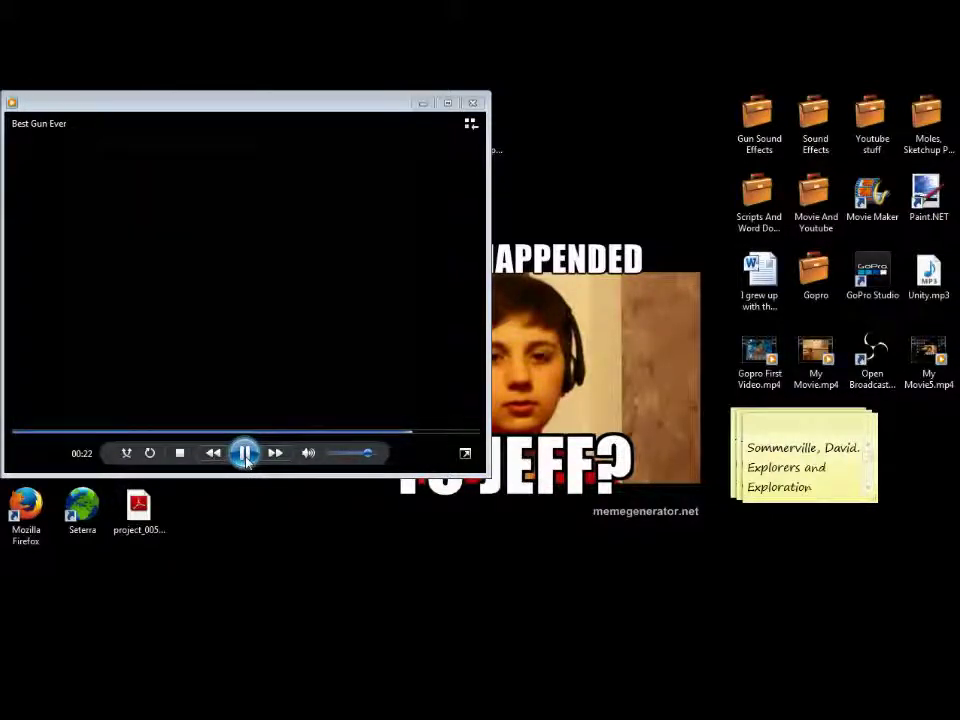
left_click(245, 454)
left_click(476, 103)
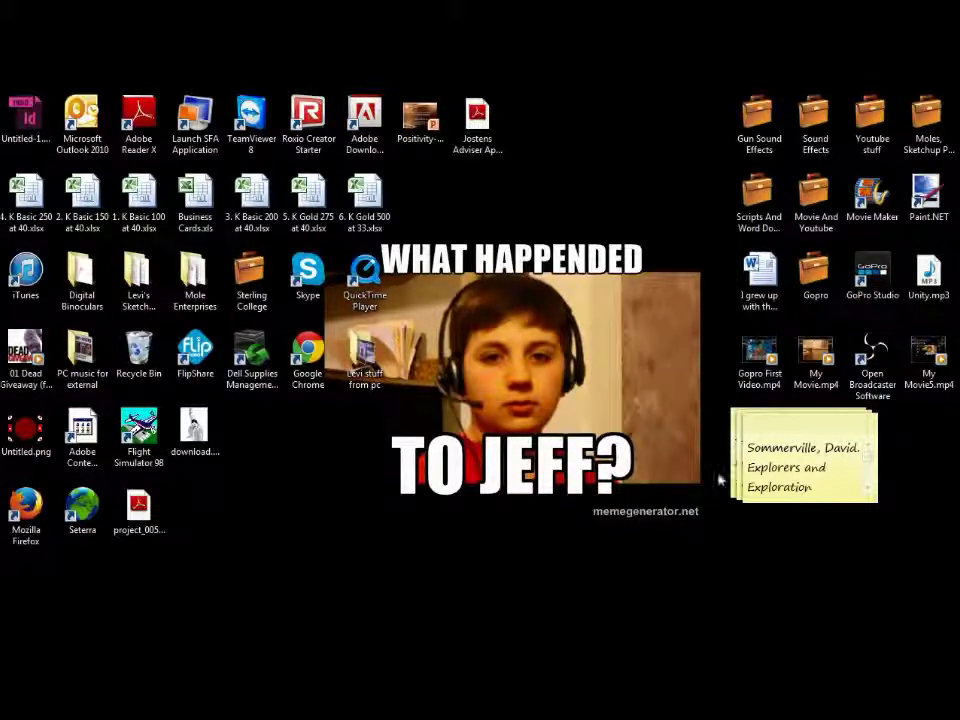
Launch Windows Movie Maker from its desktop shortcut
left_click_drag(872, 198, 663, 200)
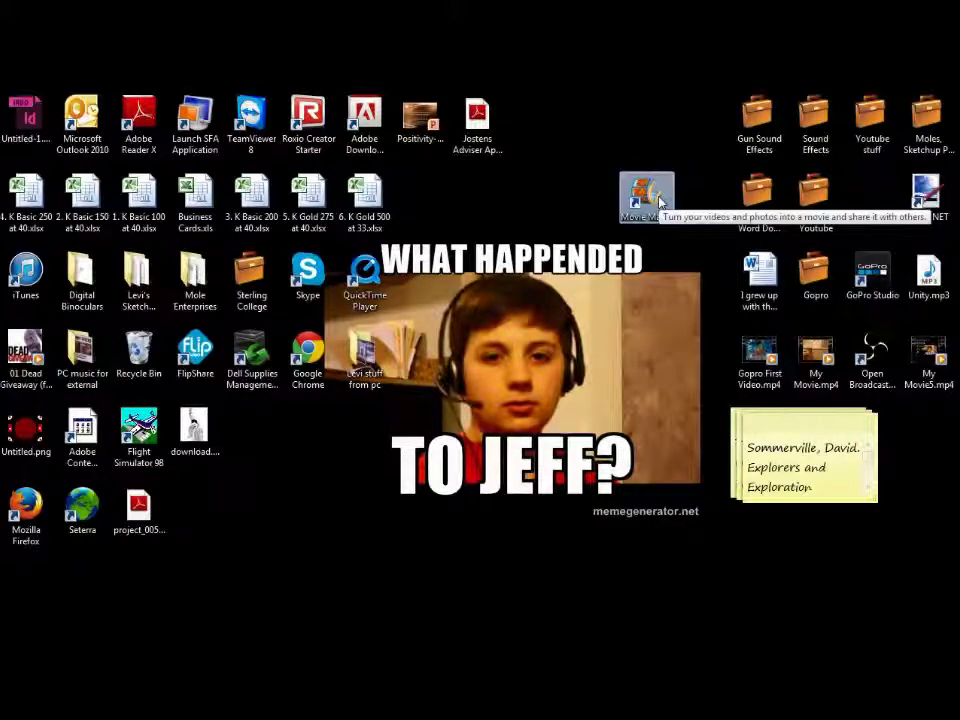
left_click_drag(660, 203, 876, 222)
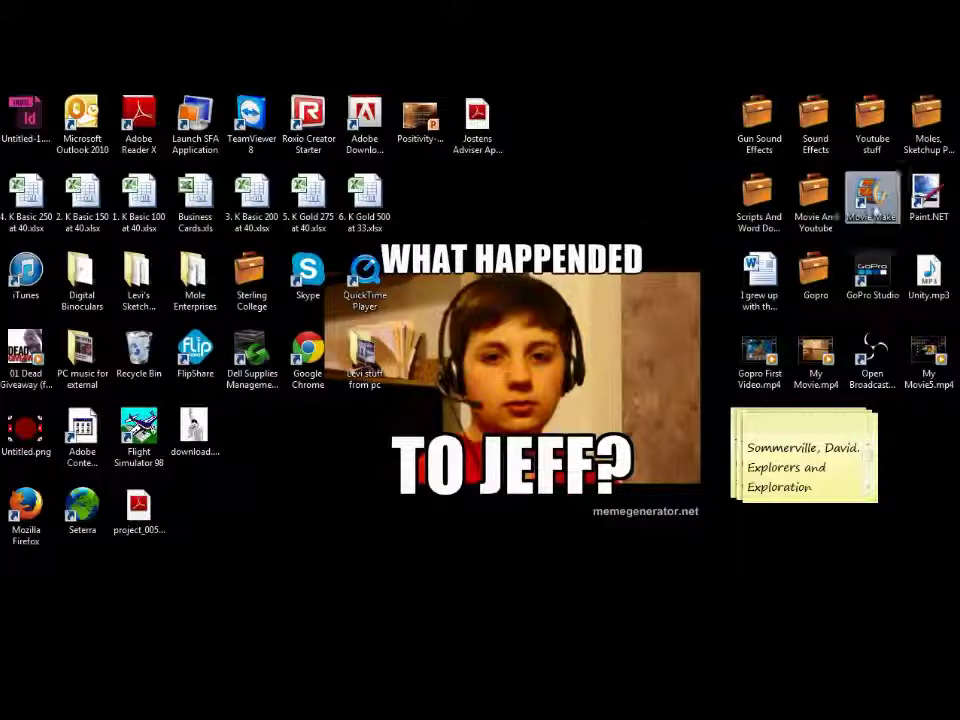
double_click(876, 215)
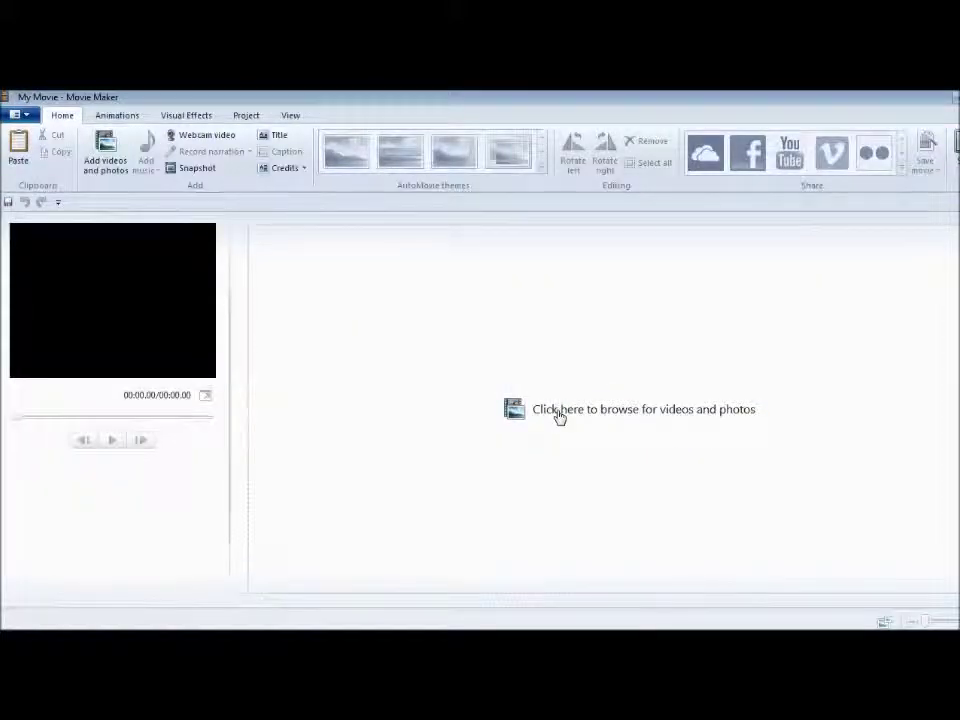
Add Video 223.MP4 to the new movie project
left_click(559, 416)
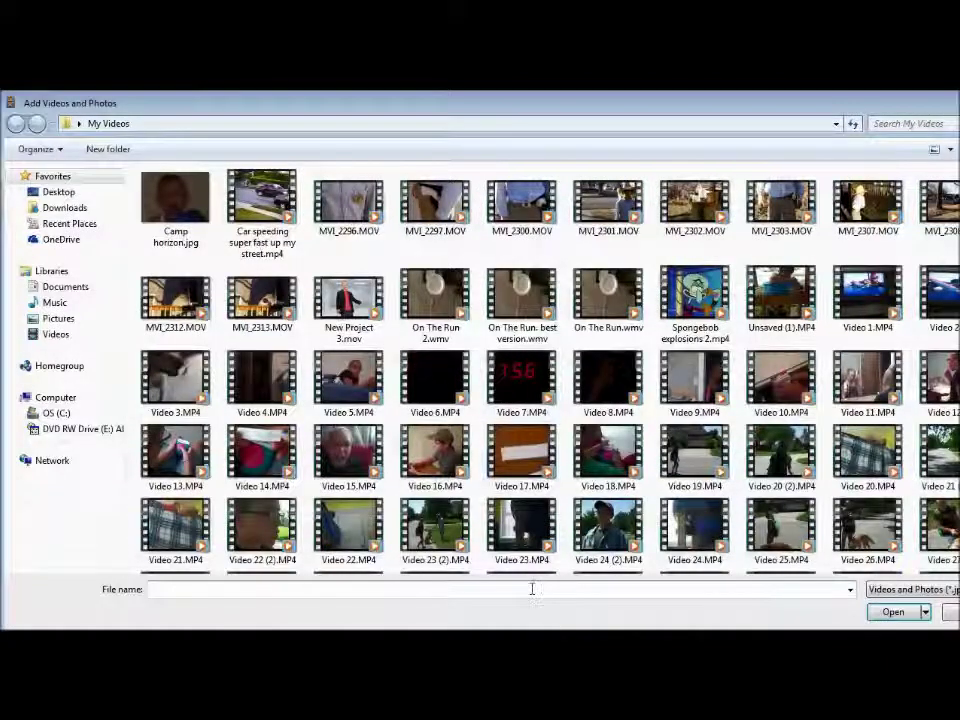
type("223")
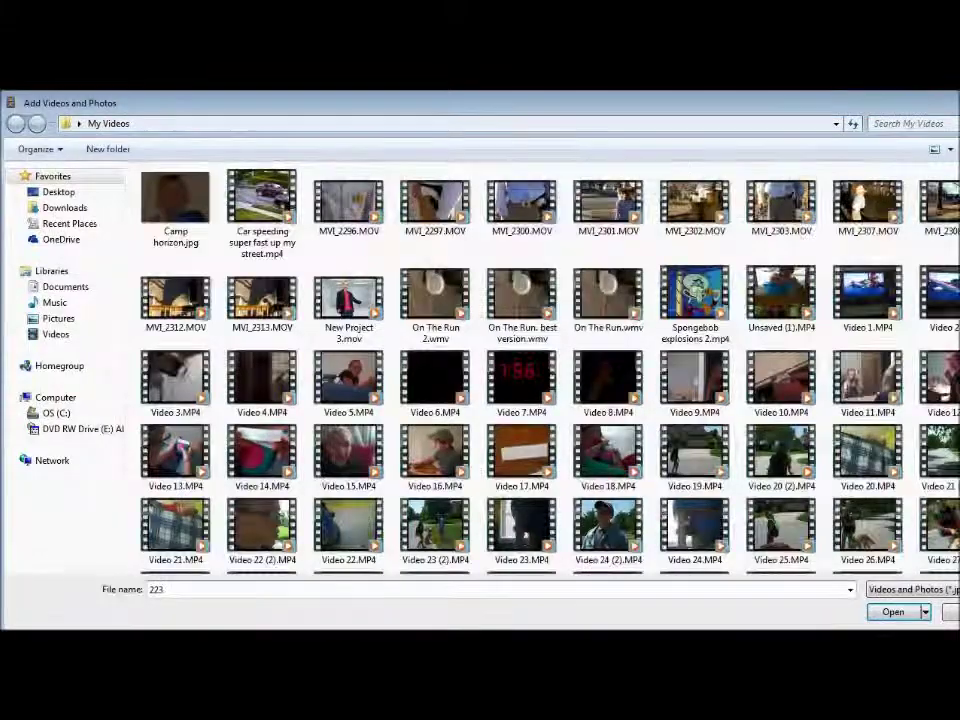
scroll(866, 188, "down", 10)
scroll(866, 190, "down", 15)
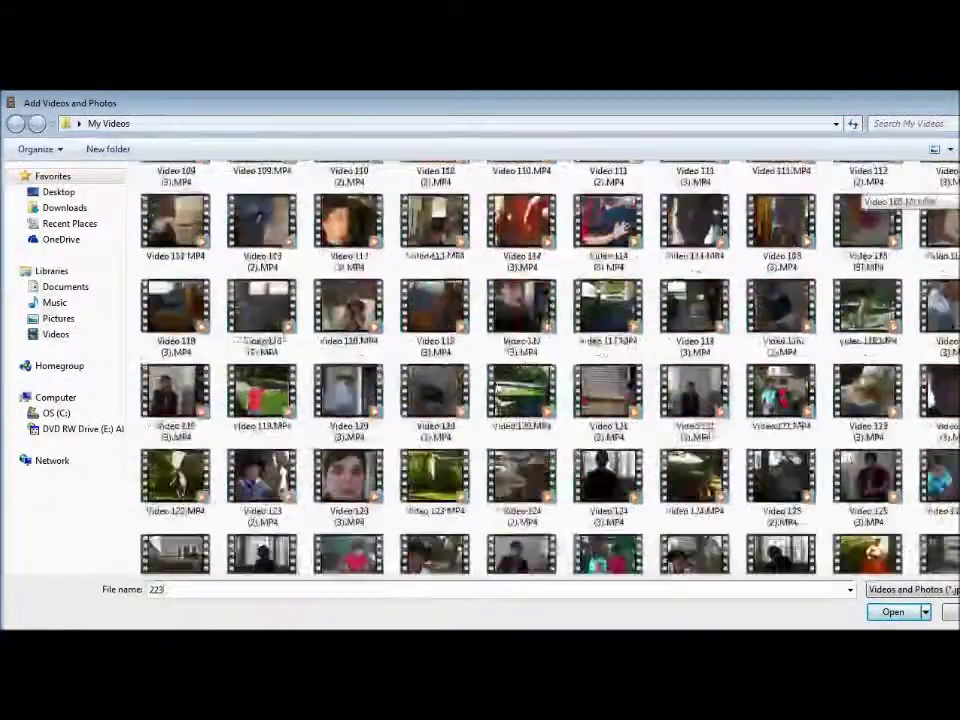
scroll(866, 190, "down", 10)
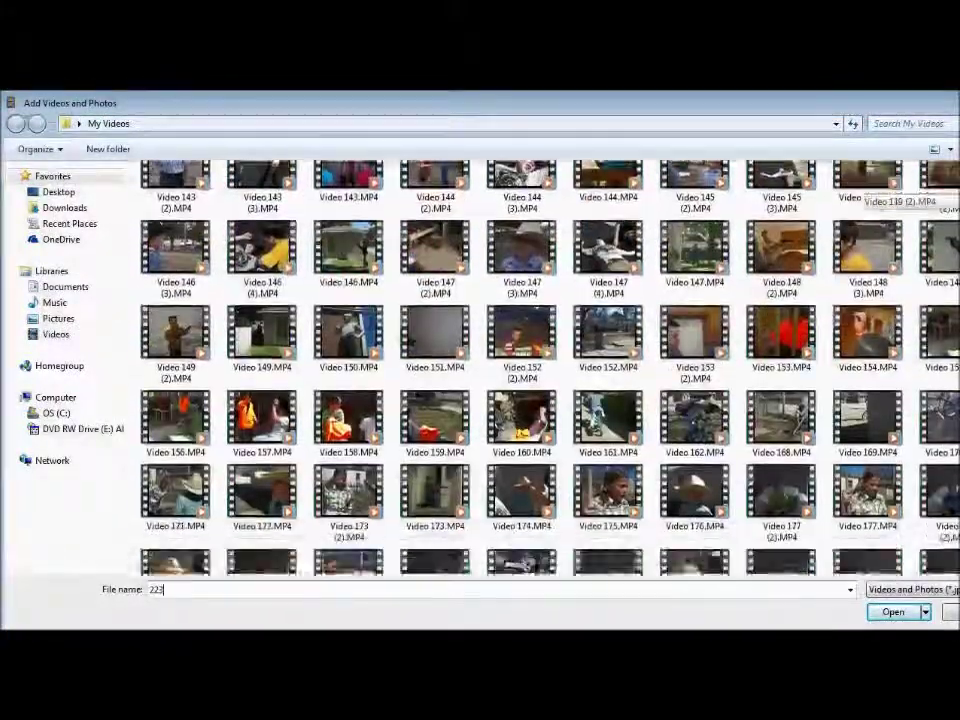
scroll(866, 190, "down", 1)
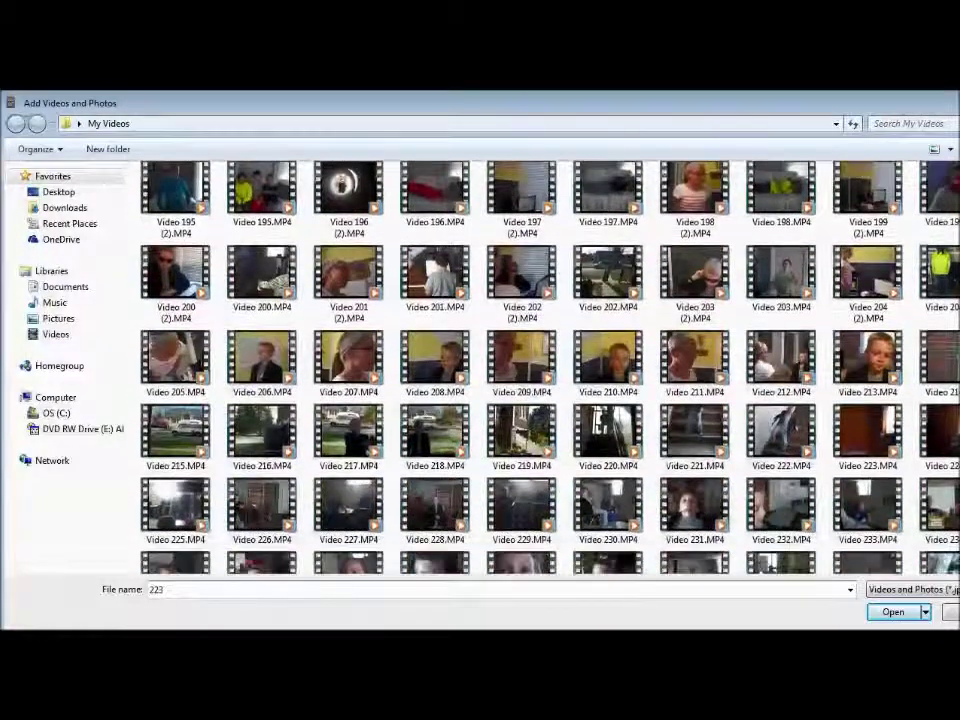
left_click(868, 450)
double_click(868, 450)
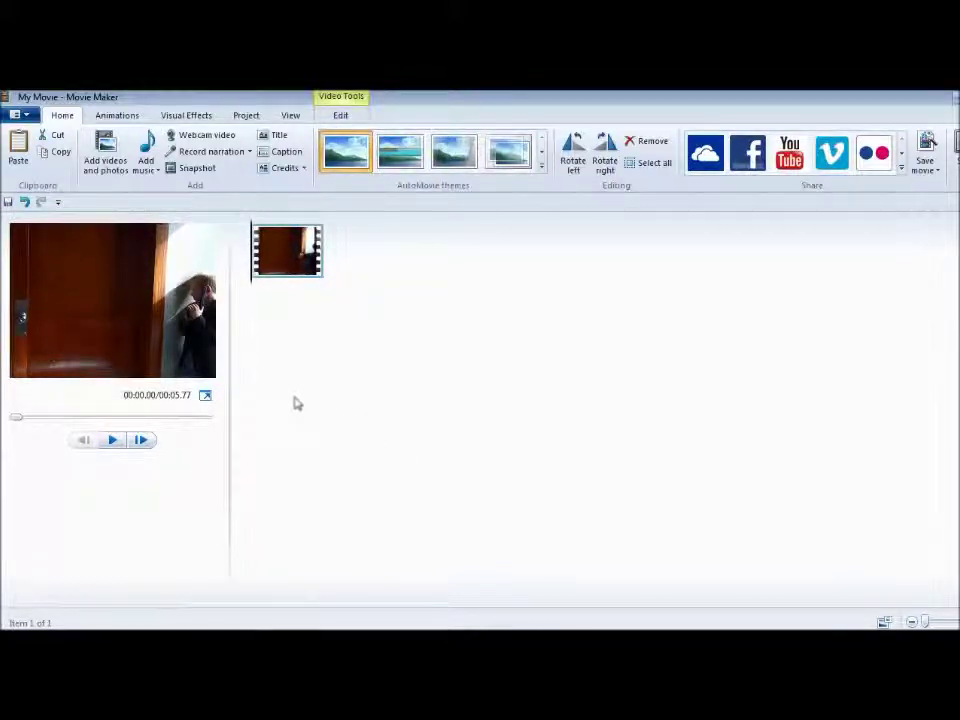
Preview the clip partway, then return the preview to the start
key("space")
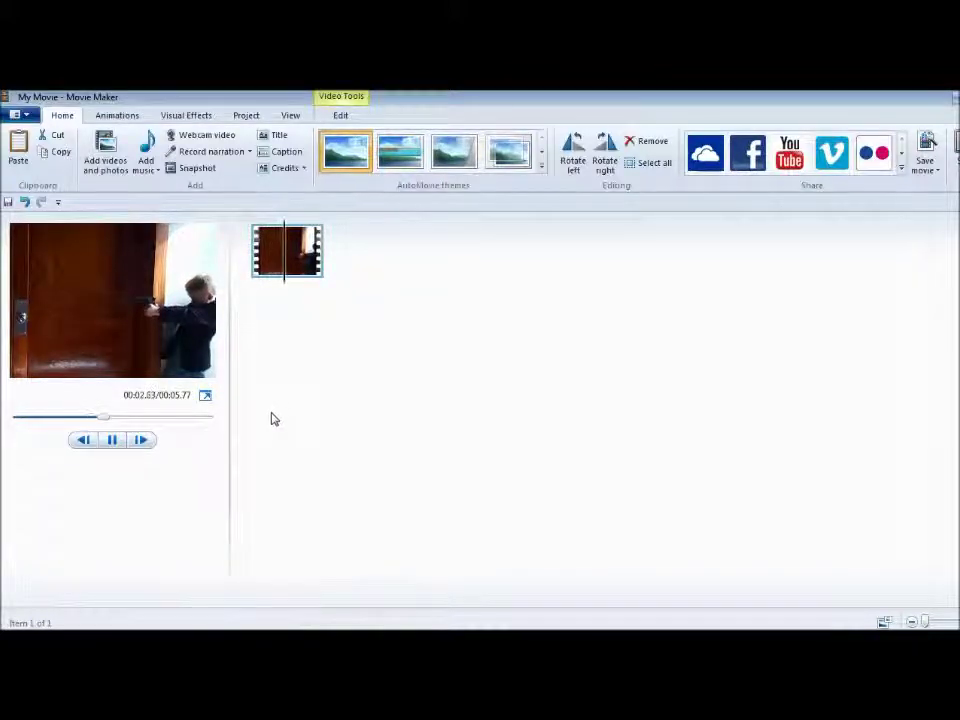
key("space")
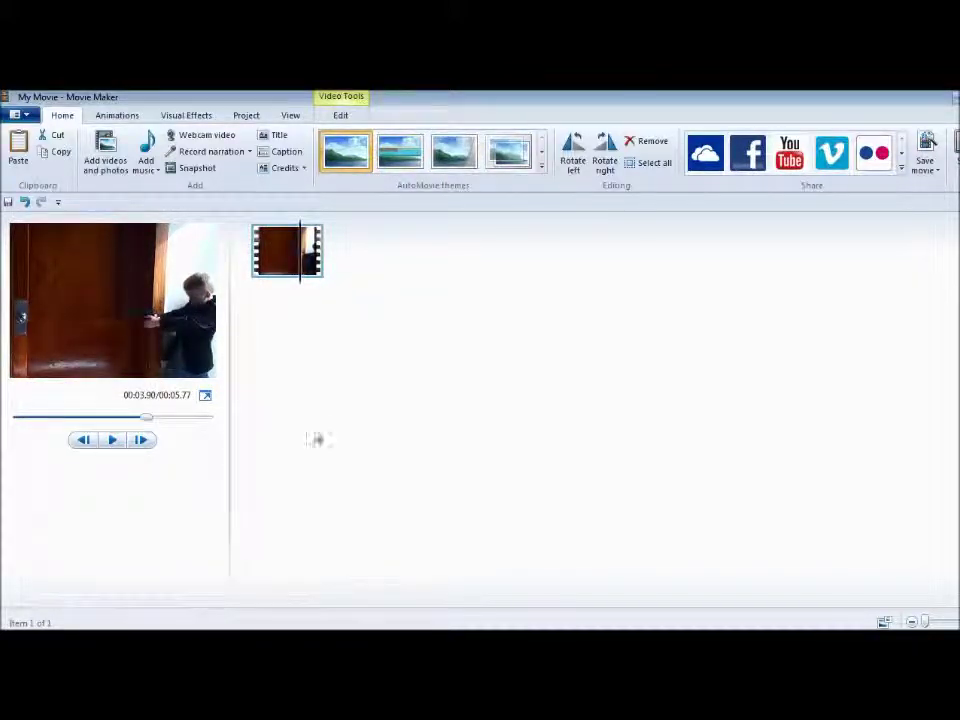
left_click(253, 285)
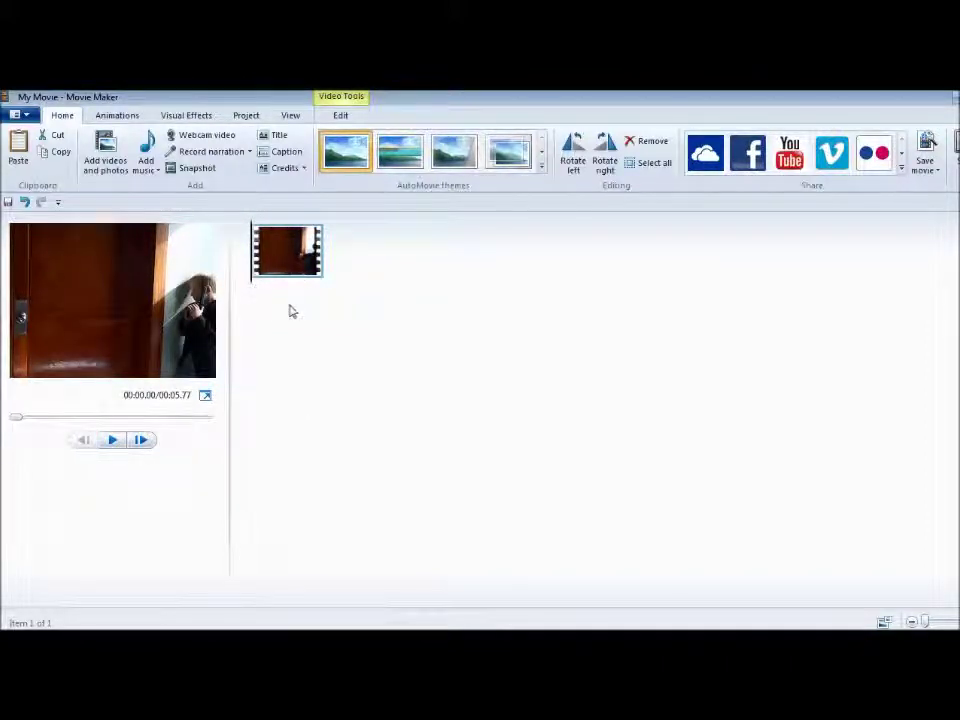
Locate the gunshot frame at 00:01.80 and split the clip there
left_click(116, 444)
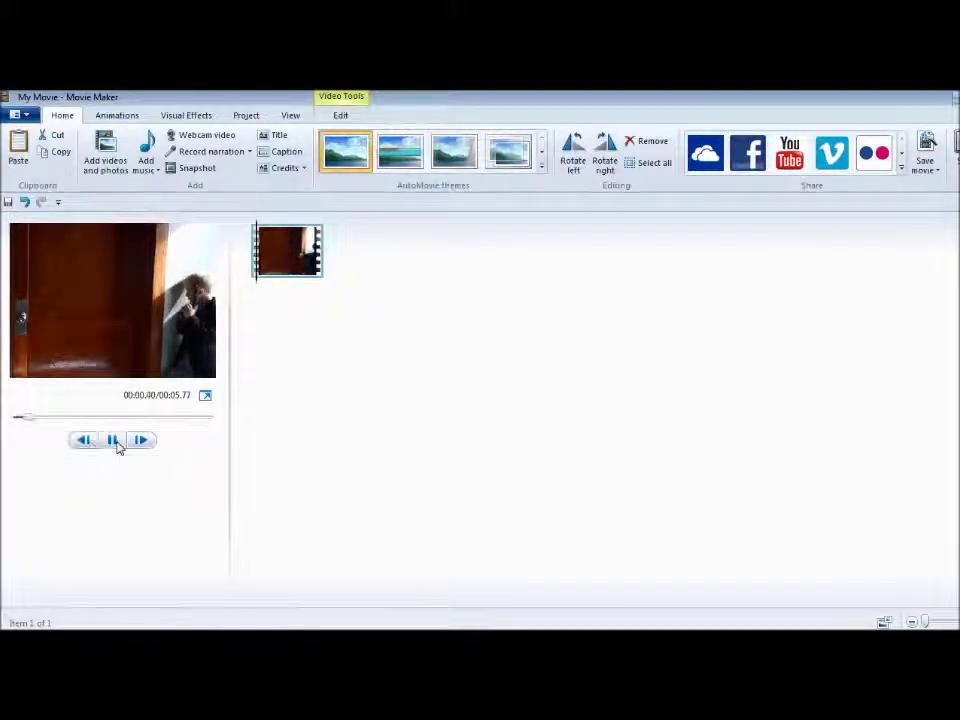
left_click(116, 444)
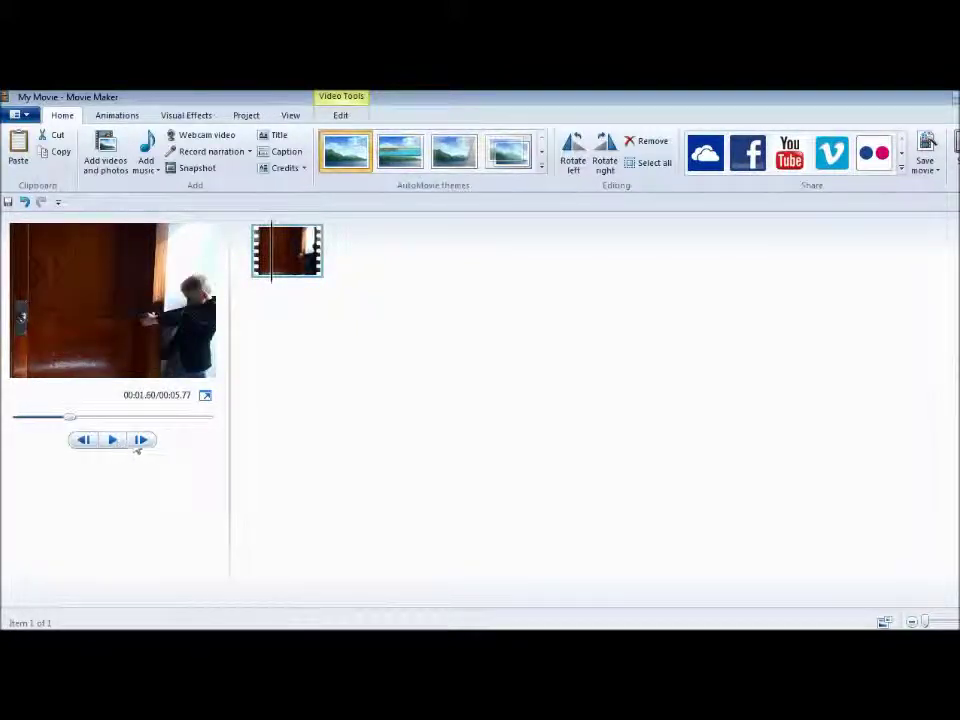
left_click(141, 441)
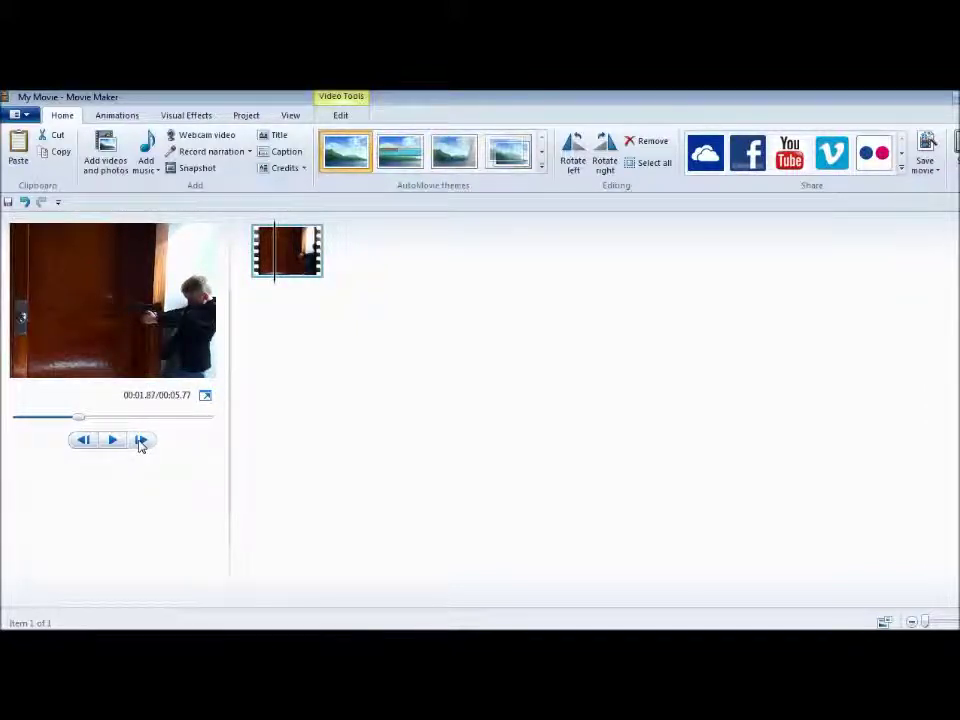
left_click(141, 441)
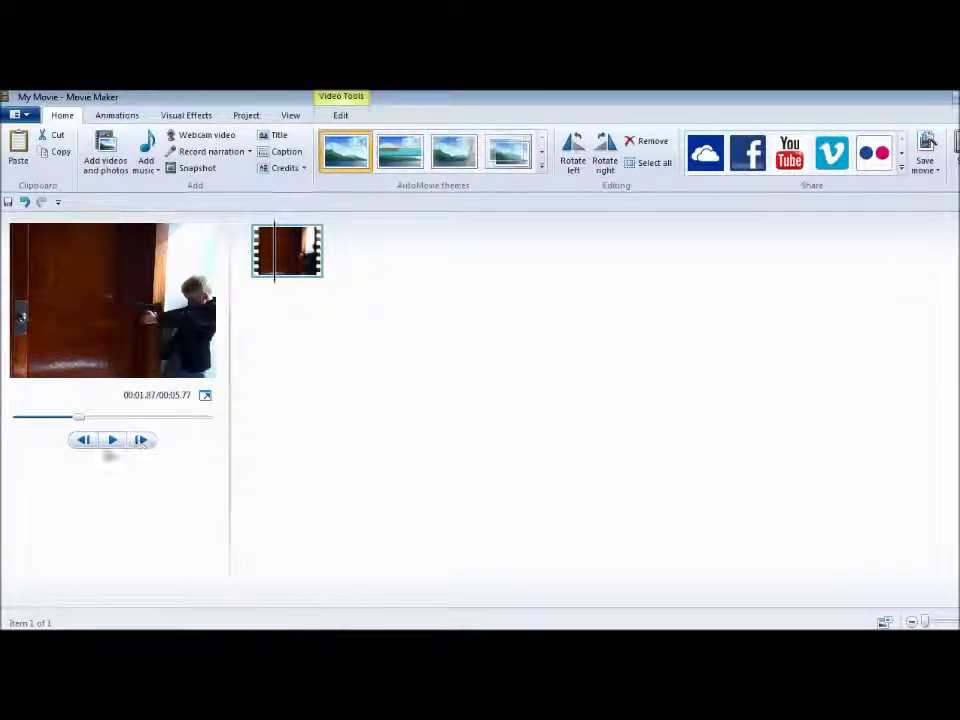
left_click(84, 441)
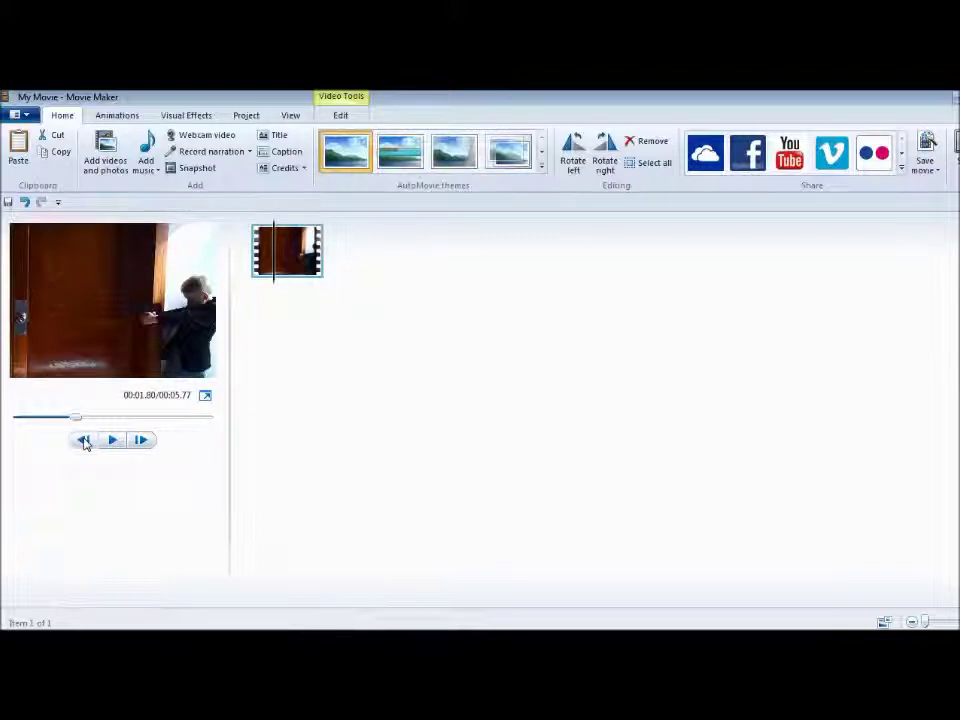
key("m")
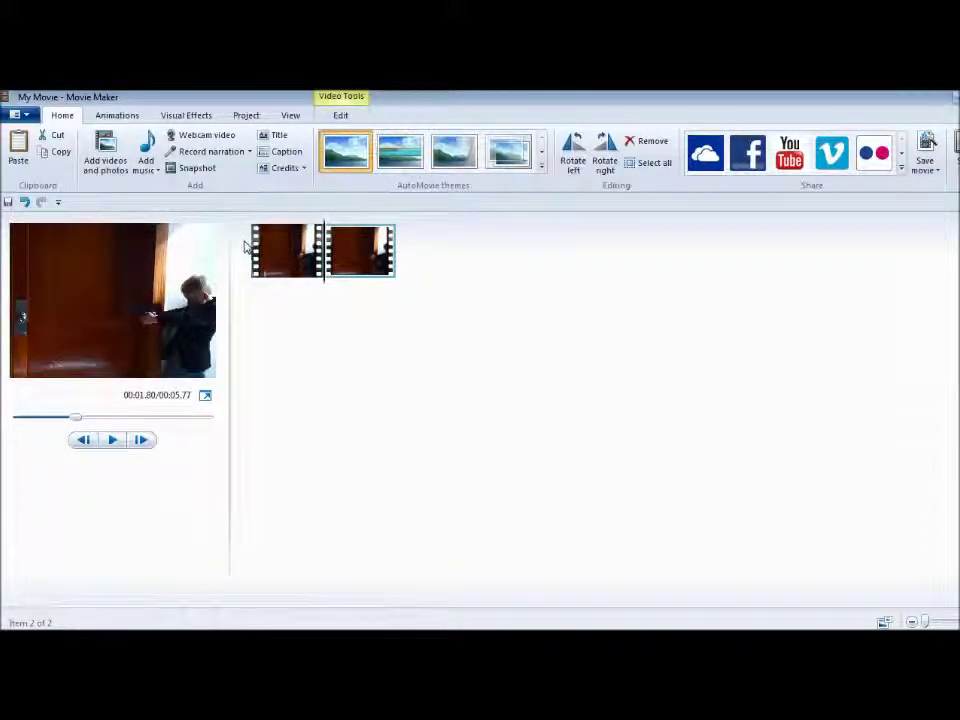
Save the current frame as snapshot youtube).png and remove the added snapshot clip from the storyboard
left_click(195, 170)
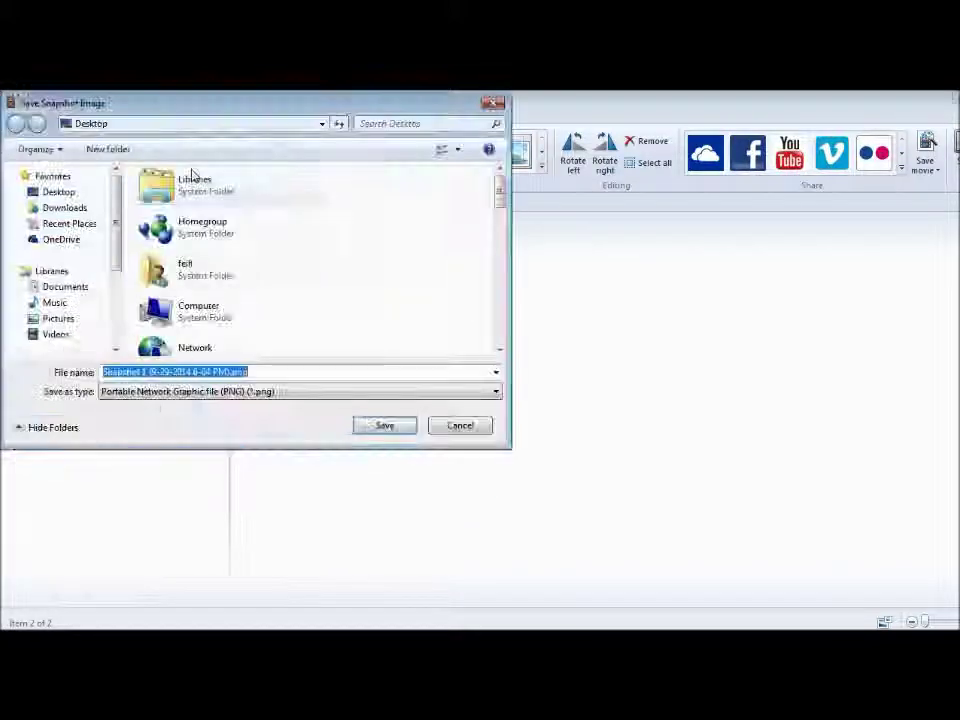
left_click(229, 372)
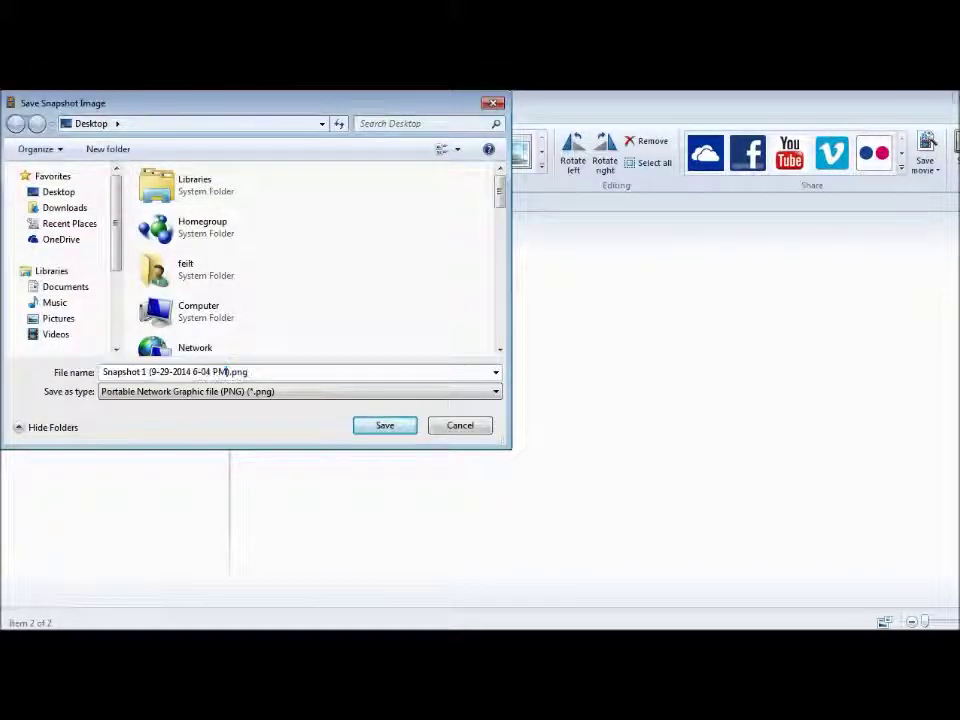
key("Tab")
left_click_drag(229, 372, 13, 377)
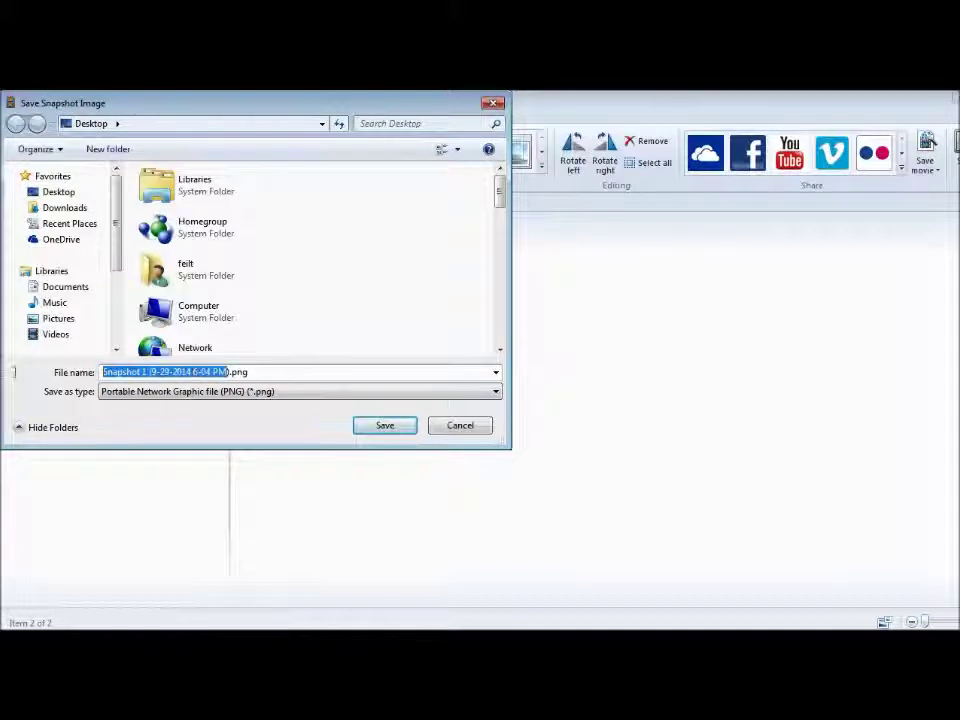
key("BackSpace")
type("you")
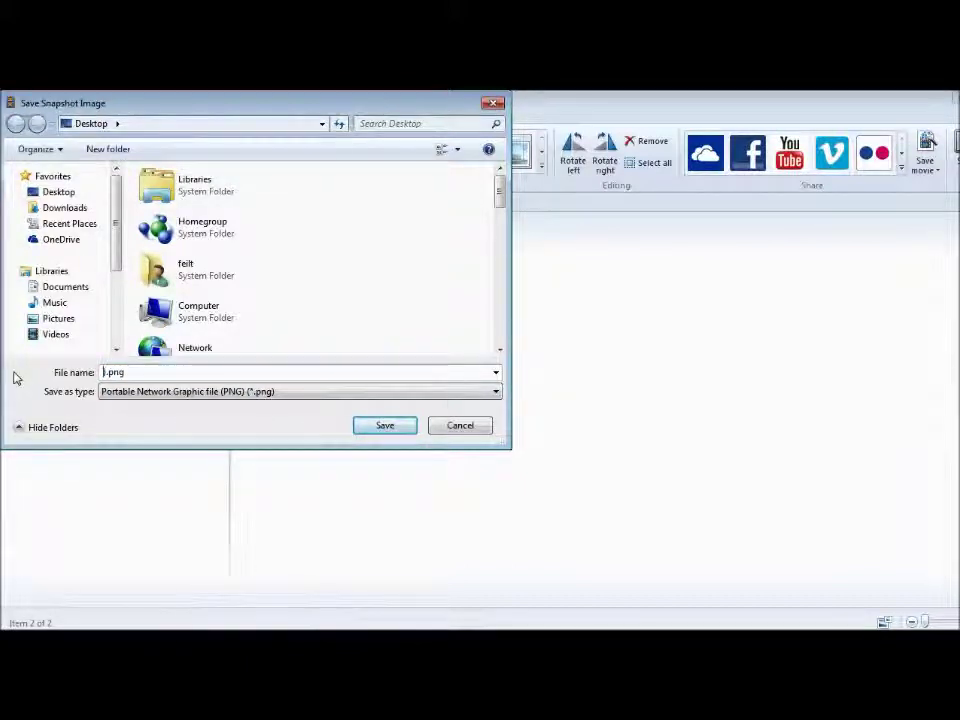
type("u")
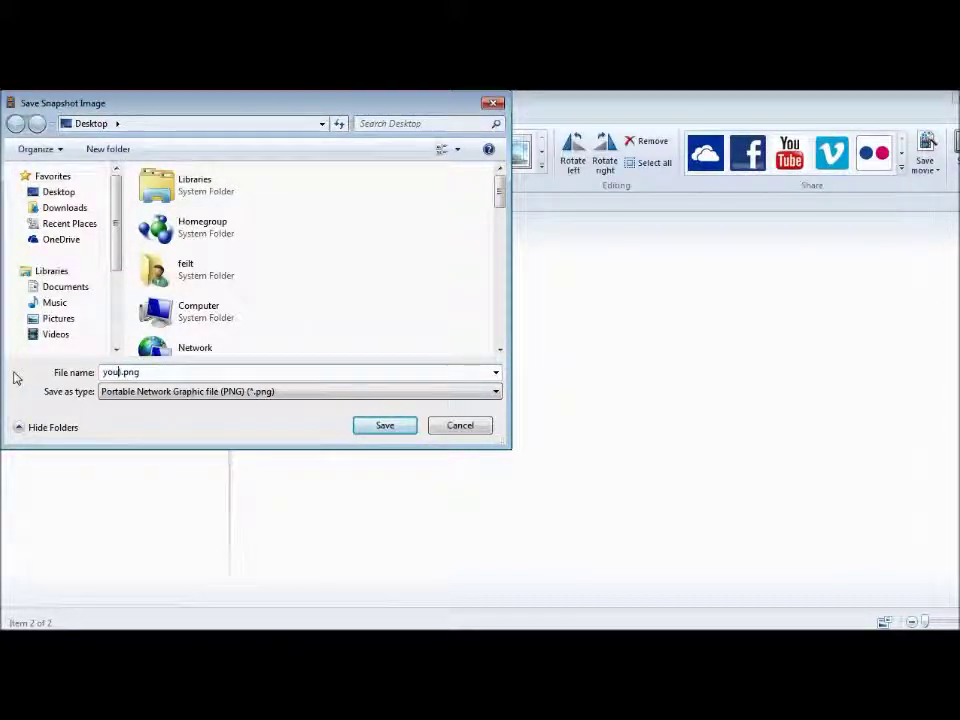
type("tube)")
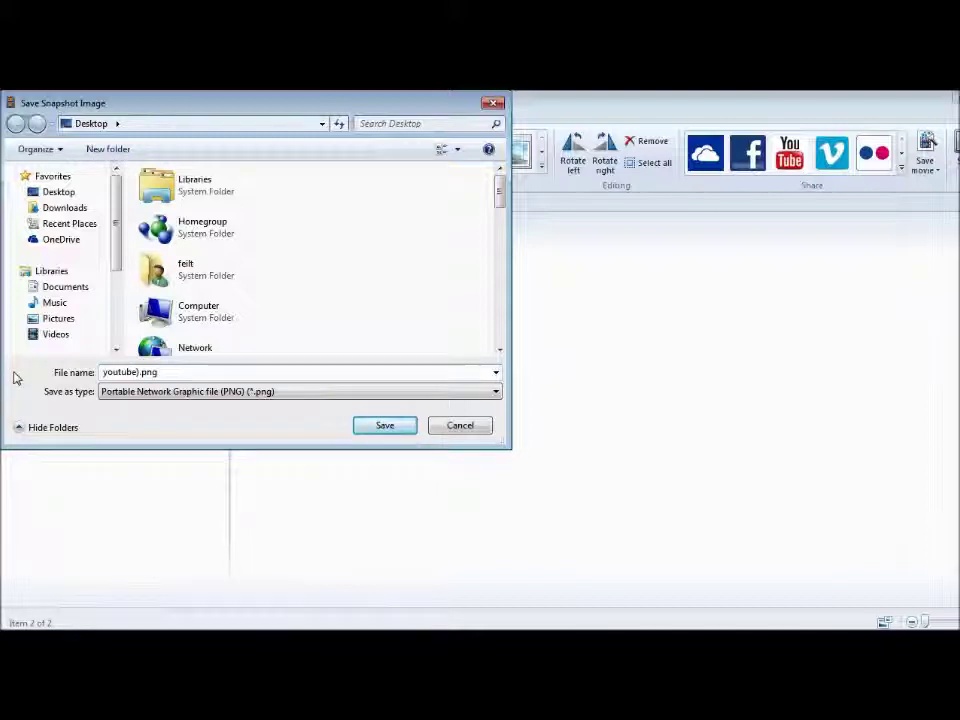
key("Return")
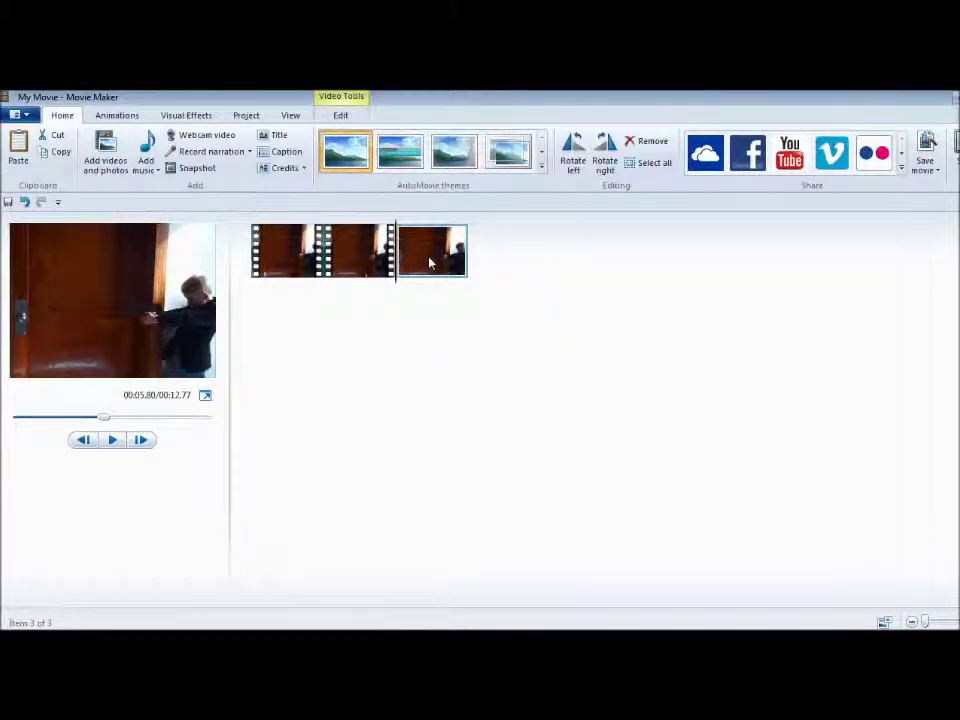
key("Delete")
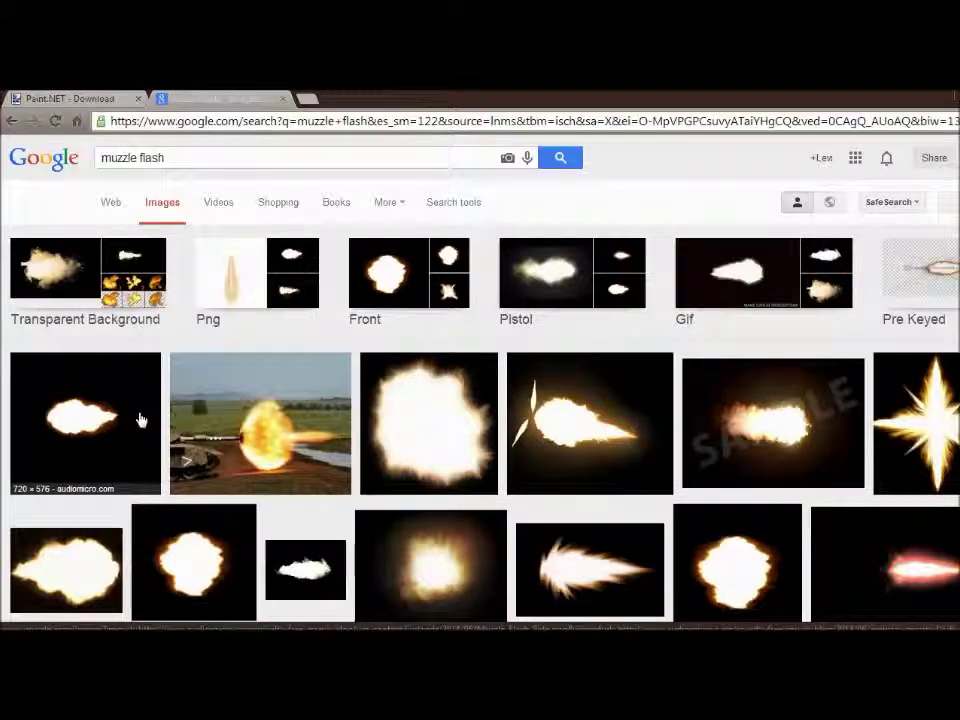
Copy the first black-background muzzle flash image, then switch to the Paint.NET download tab
left_click(141, 420)
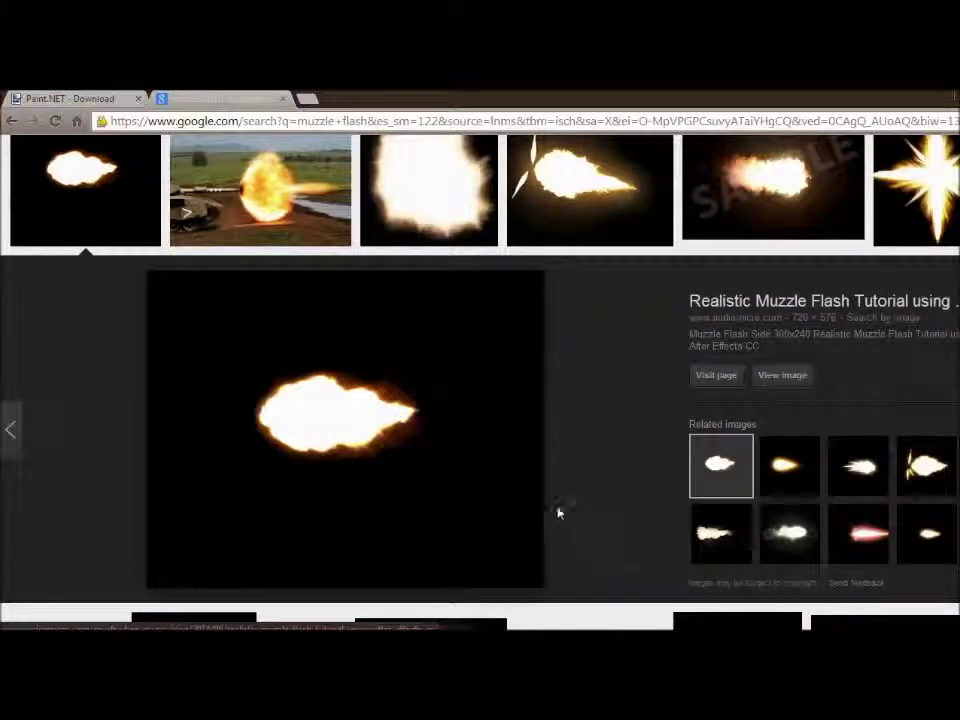
right_click(412, 483)
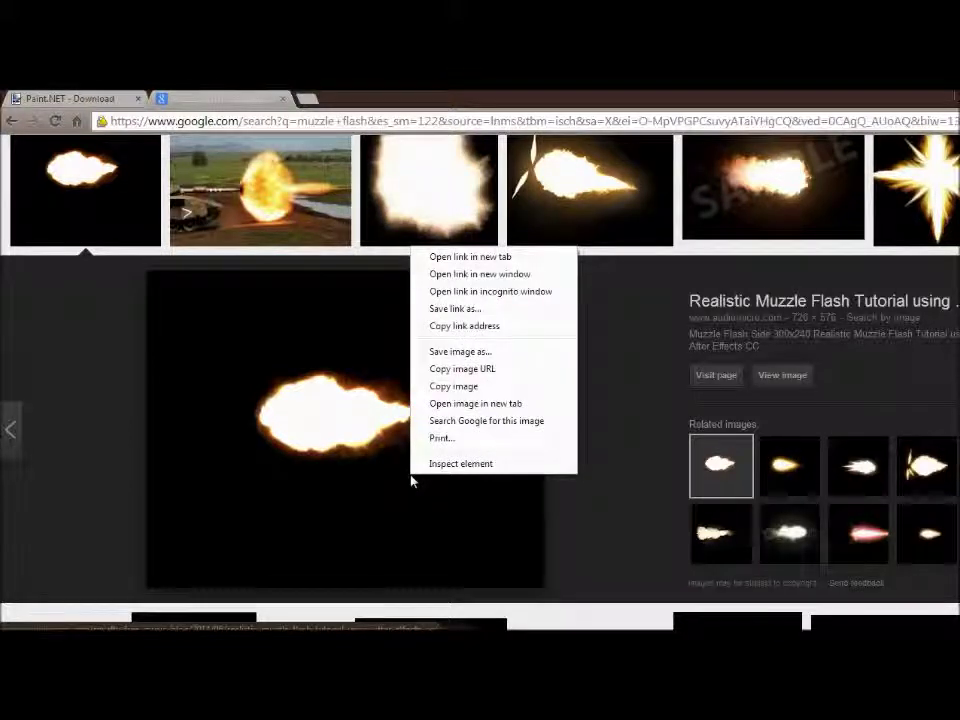
left_click(455, 386)
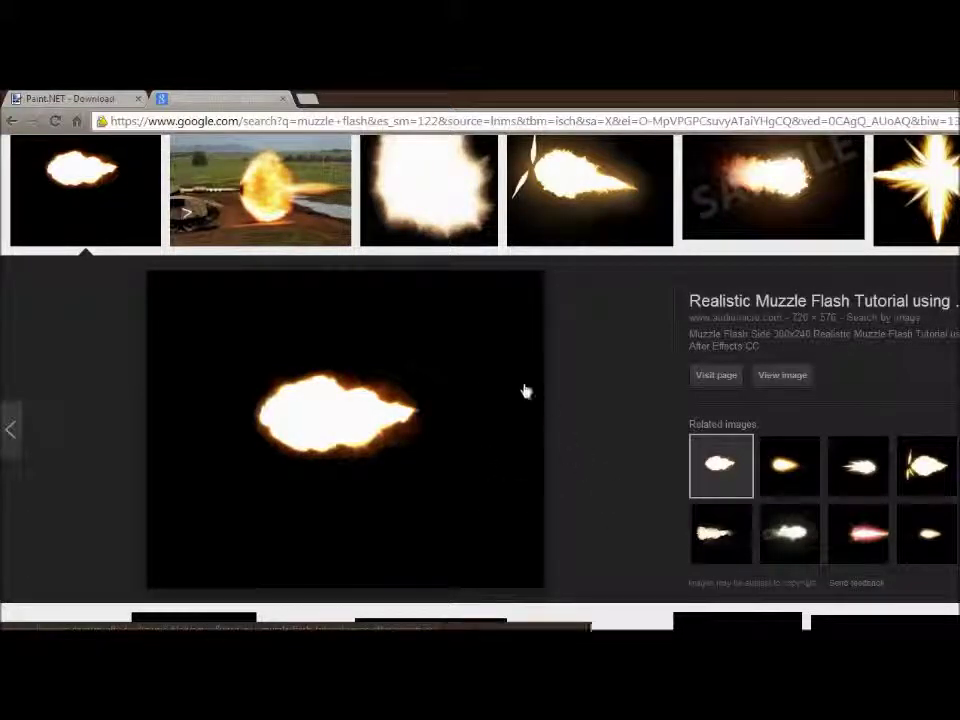
left_click(62, 98)
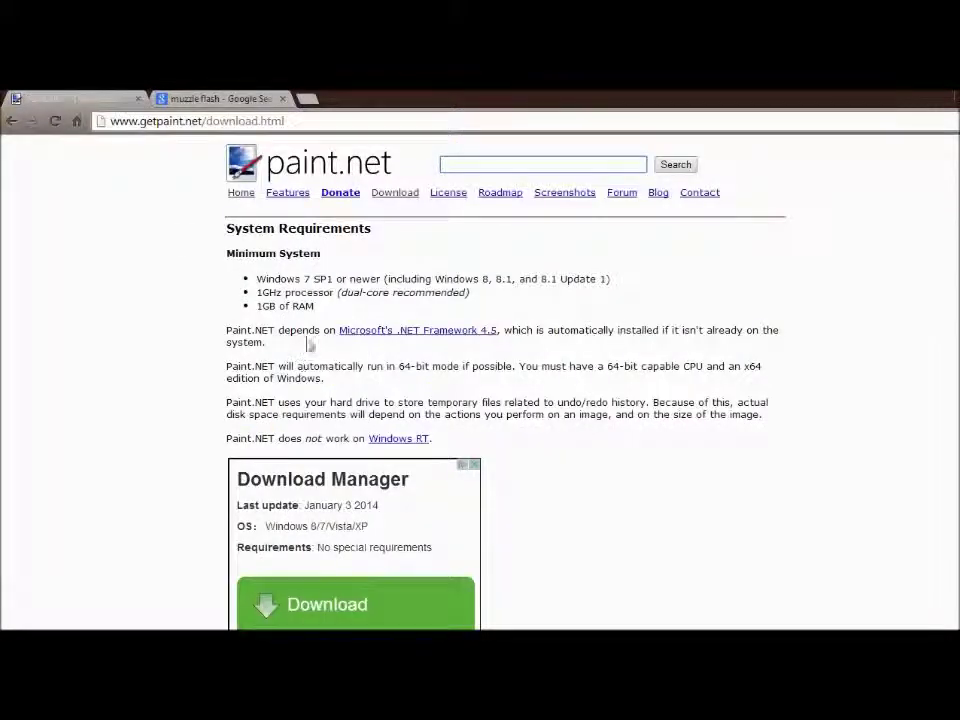
Scroll through the Paint.NET download page and back, then minimize Chrome
left_click(397, 196)
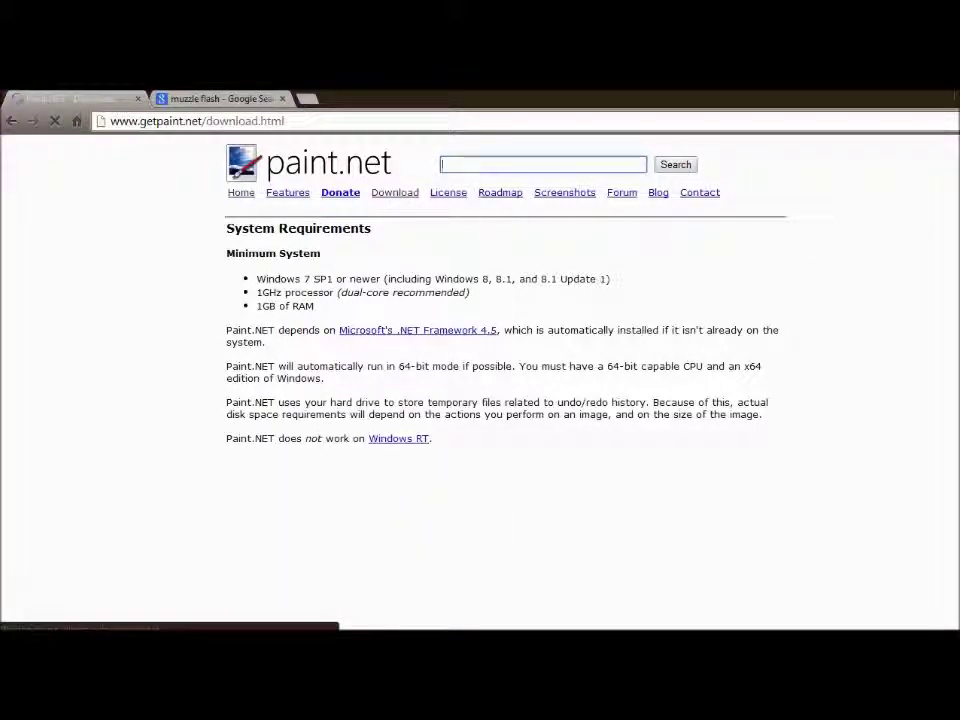
scroll(519, 229, "down", 5)
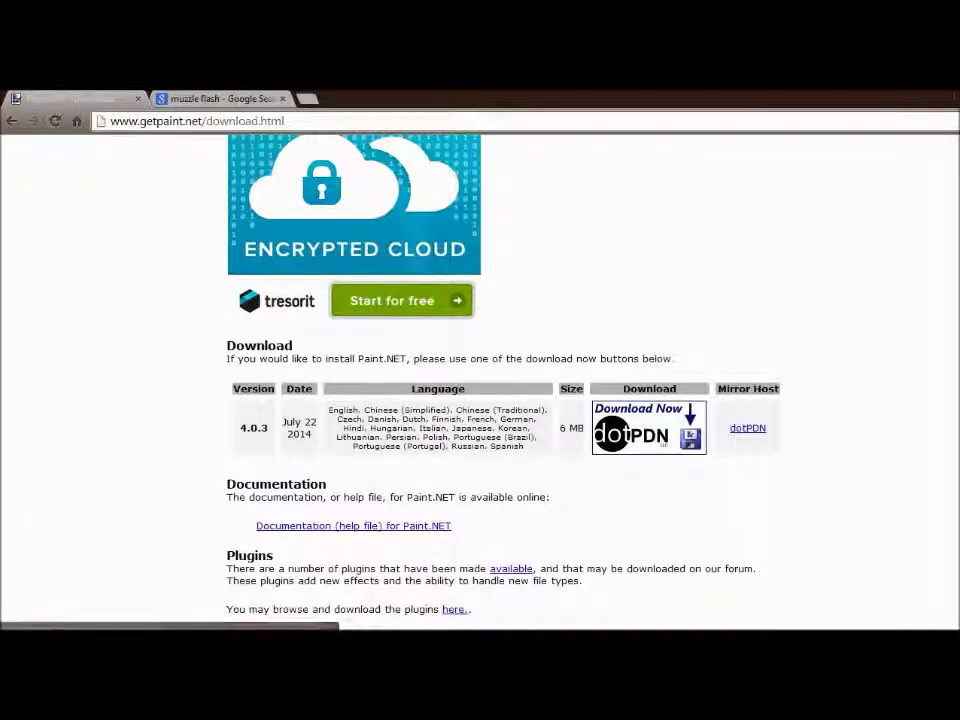
scroll(686, 440, "up", 3)
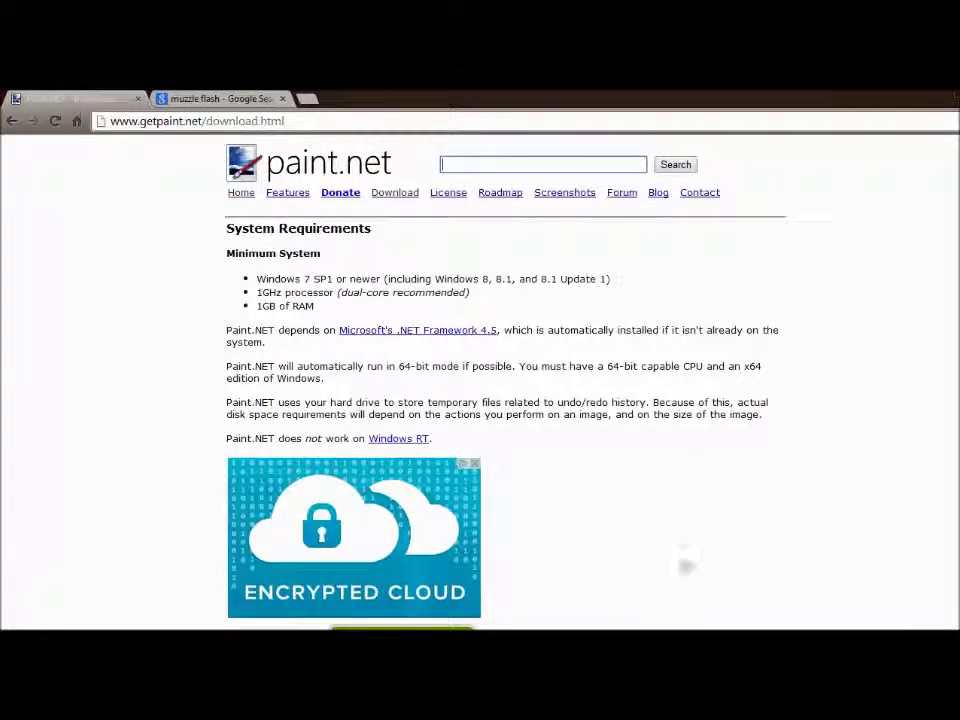
left_click(950, 95)
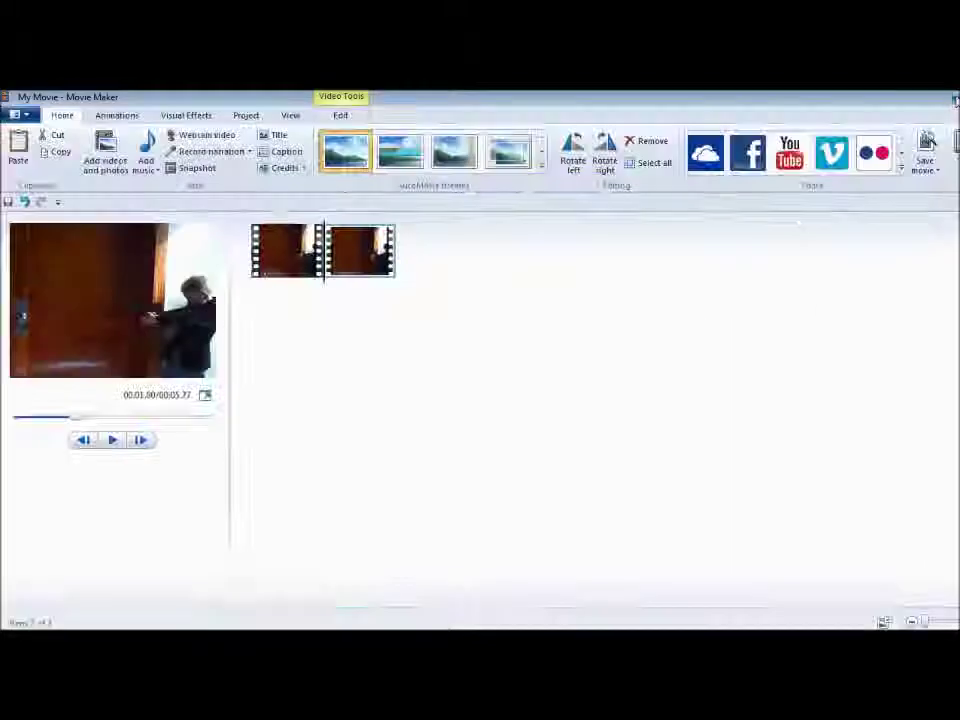
Open the Desktop snapshot youtube).png in Paint.NET
left_click(905, 95)
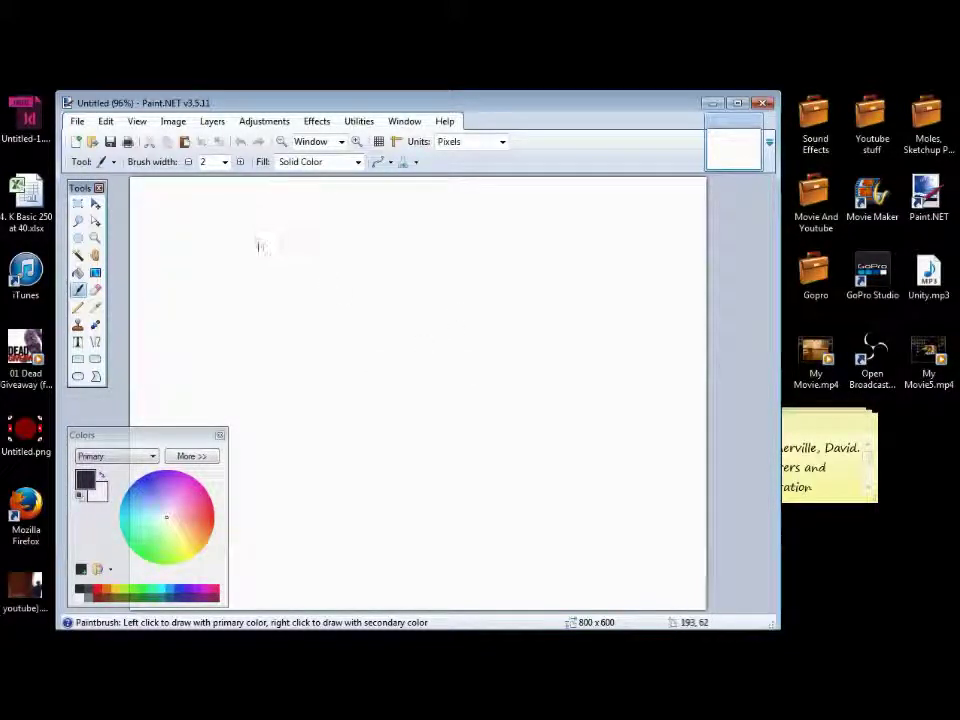
left_click(77, 121)
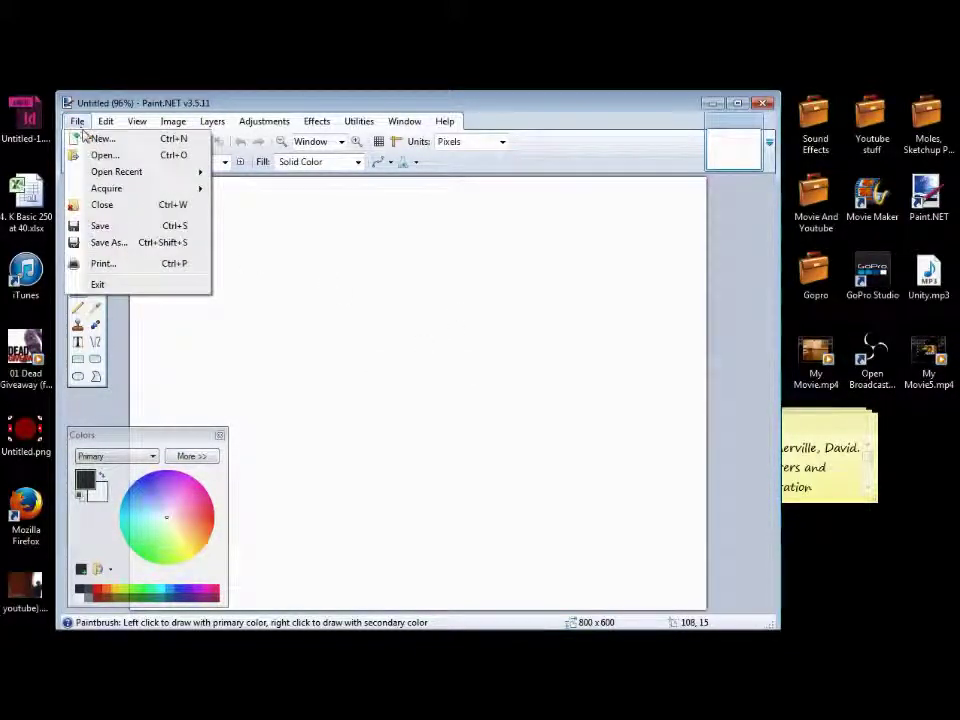
left_click(103, 156)
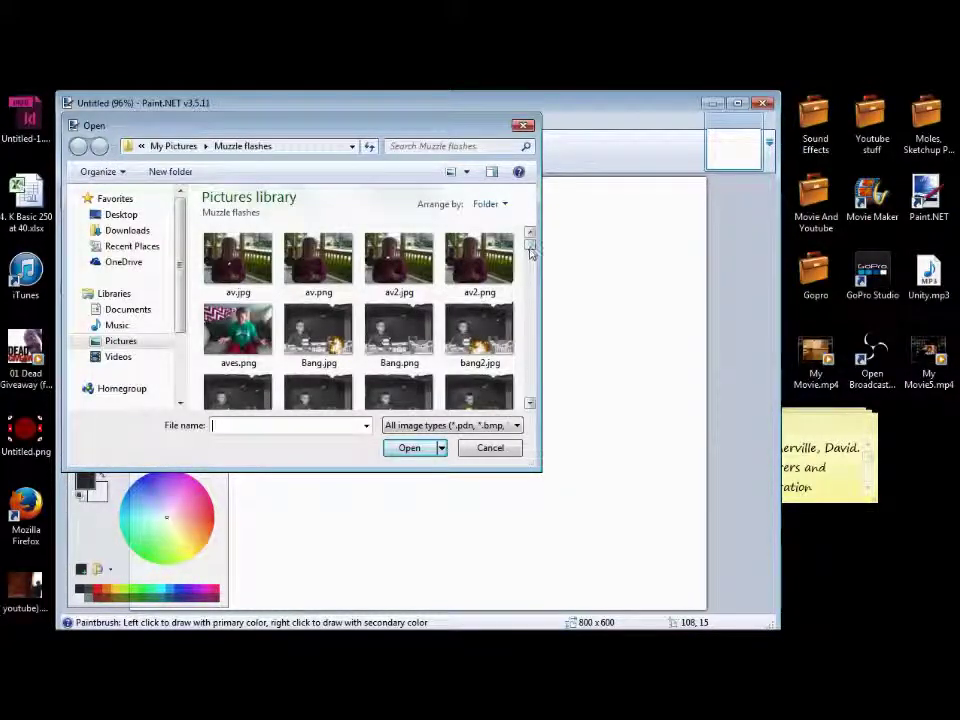
left_click(122, 214)
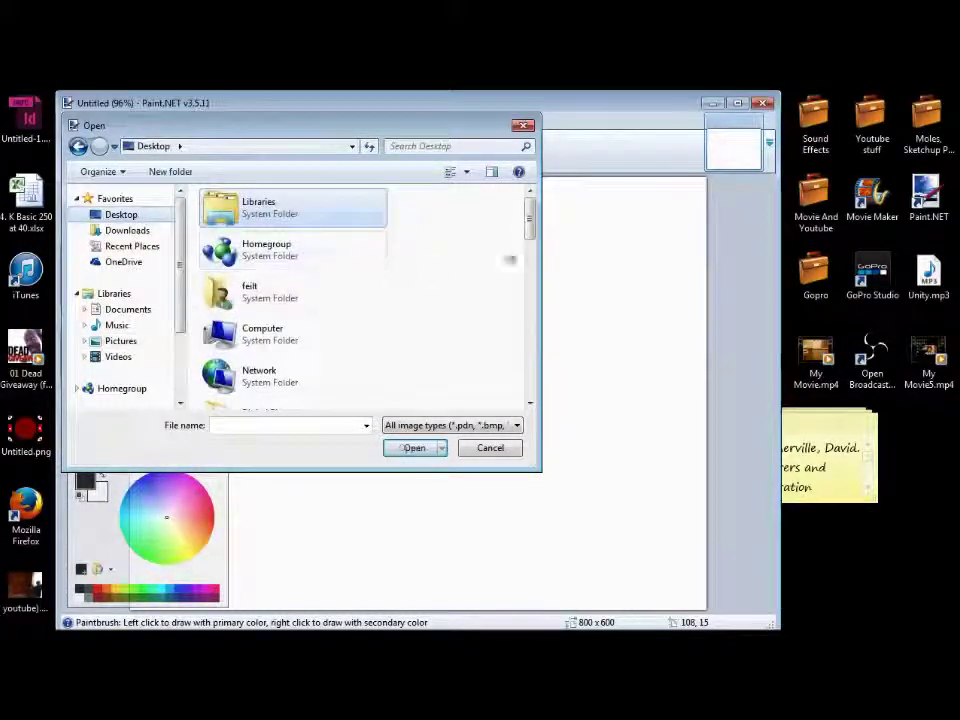
left_click_drag(530, 232, 508, 392)
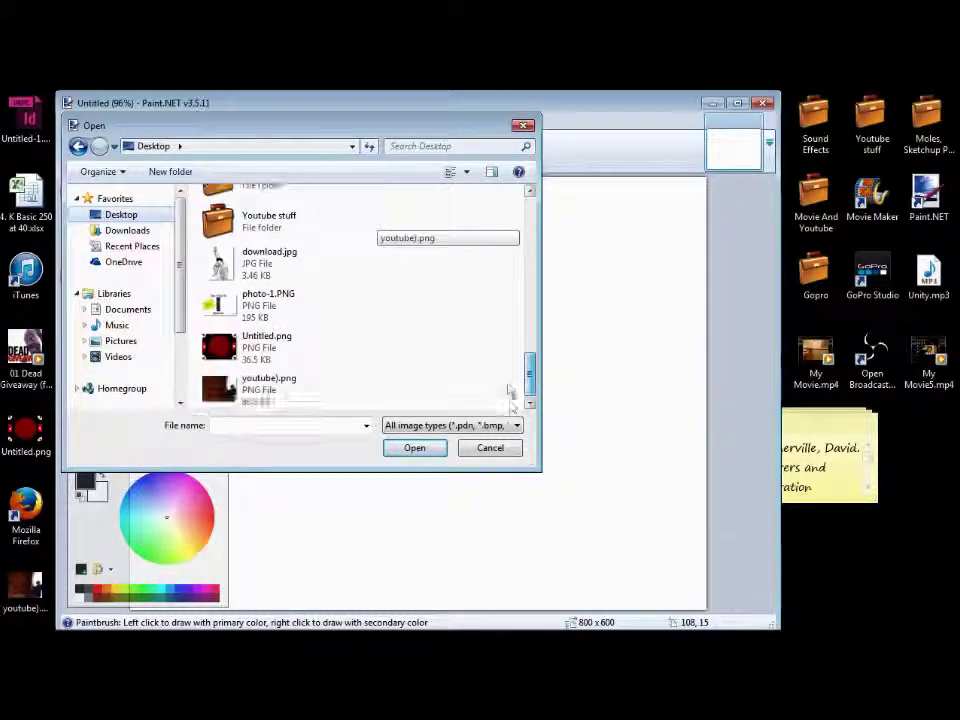
double_click(295, 395)
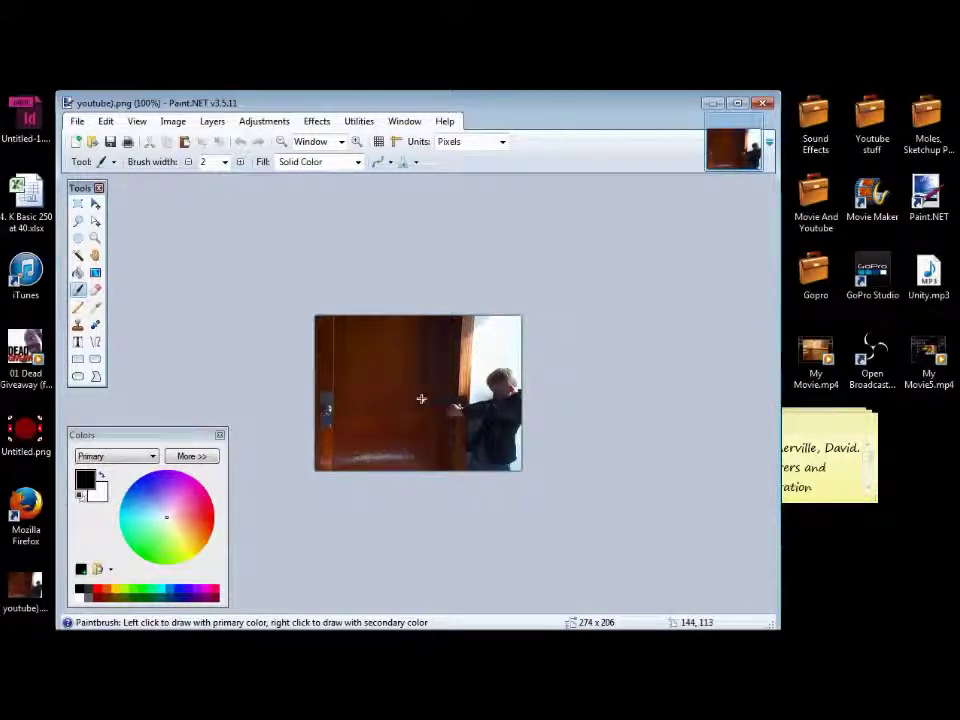
Paste the muzzle flash into a new layer, keeping the current canvas size
left_click(108, 123)
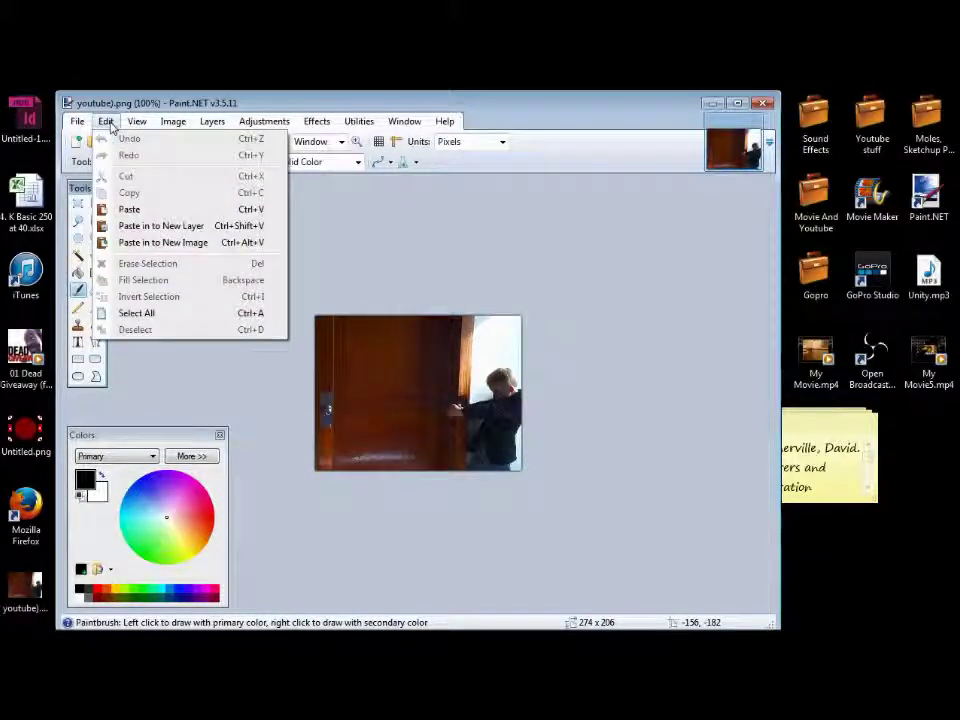
left_click(160, 226)
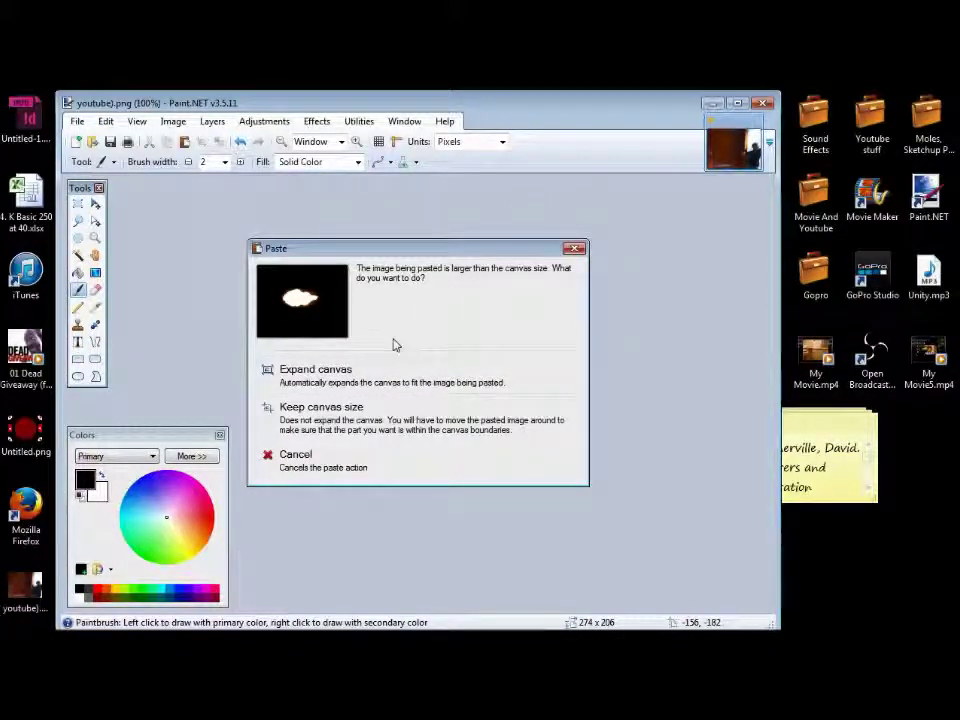
left_click(351, 418)
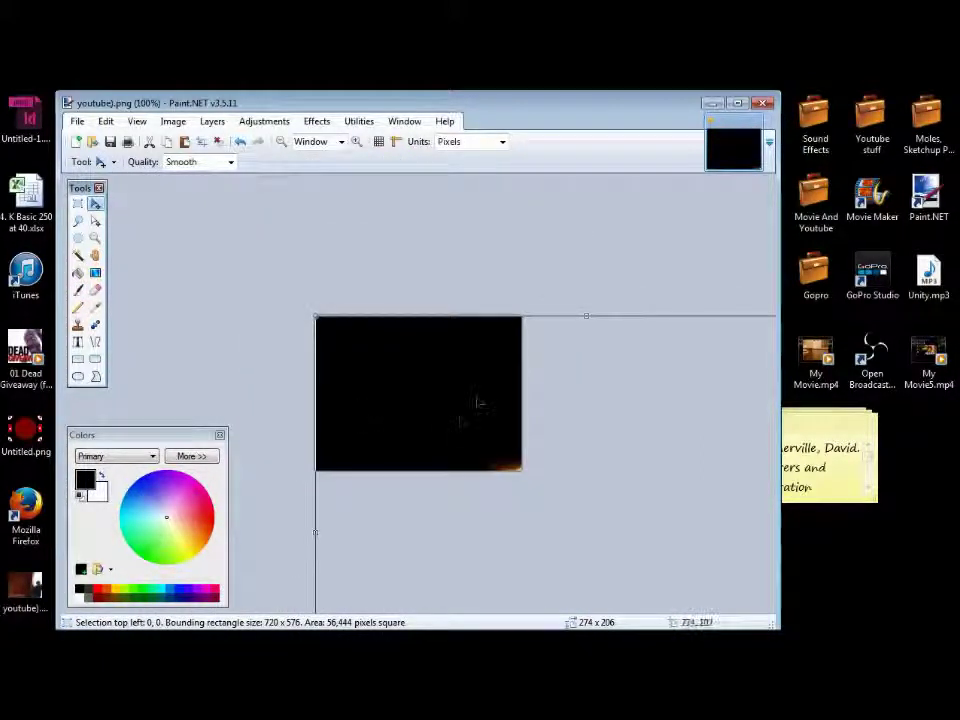
Move the flash over the door and shrink it to 138 × 71 pixels
left_click_drag(337, 334, 485, 402)
left_click_drag(589, 448, 432, 405)
left_click_drag(329, 367, 354, 386)
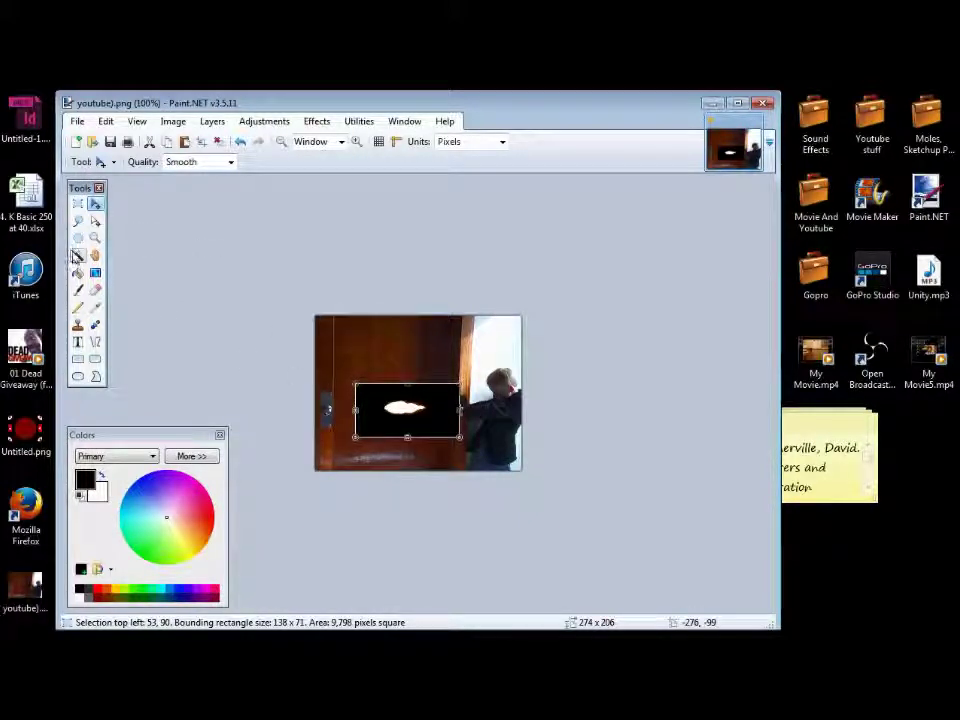
Select and delete the black background around the flash with the Magic Wand
left_click(78, 258)
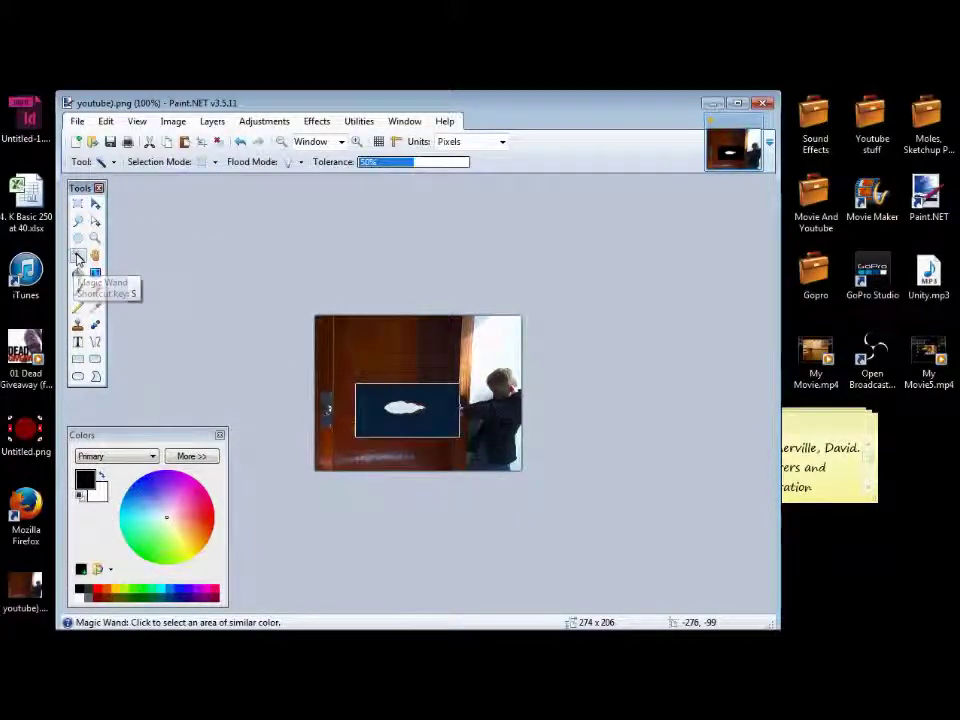
left_click(380, 427)
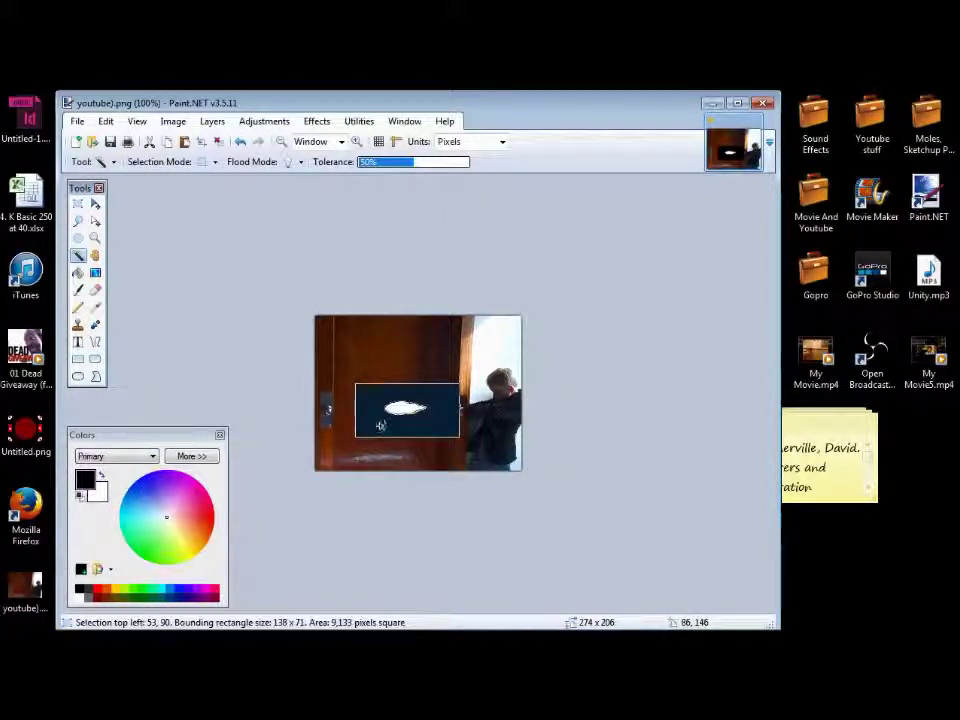
key("ctrl+d")
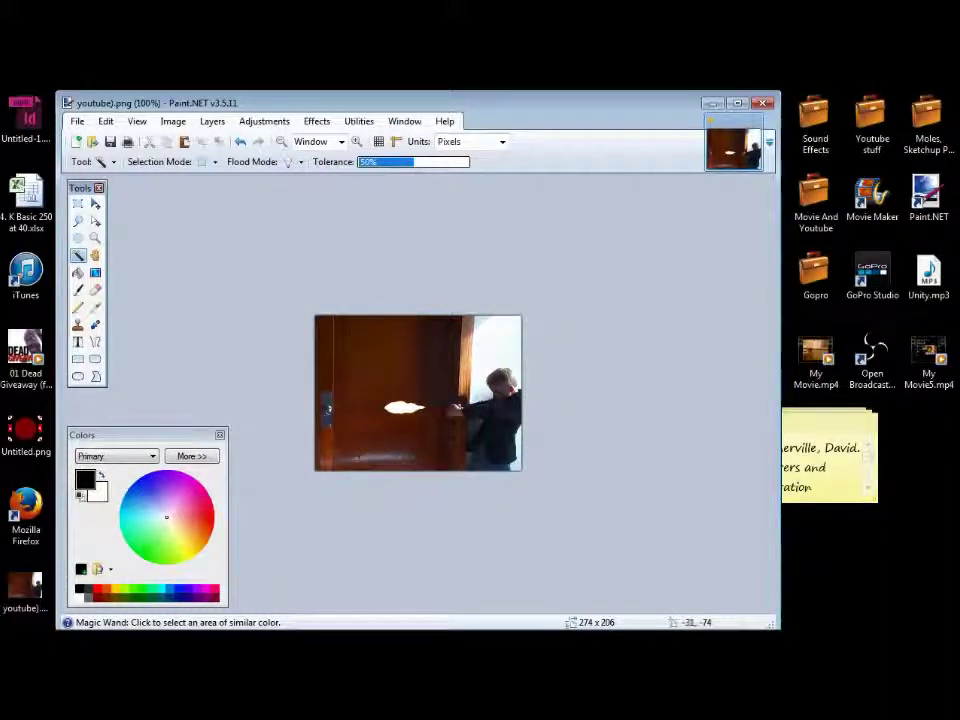
Move and rotate the flash horizontally just in front of the gun barrel
left_click(95, 205)
mouse_move(407, 425)
left_mouse_down()
mouse_move(398, 388)
mouse_move(405, 401)
left_mouse_up()
left_click_drag(320, 307, 403, 401)
left_click_drag(447, 358, 426, 407)
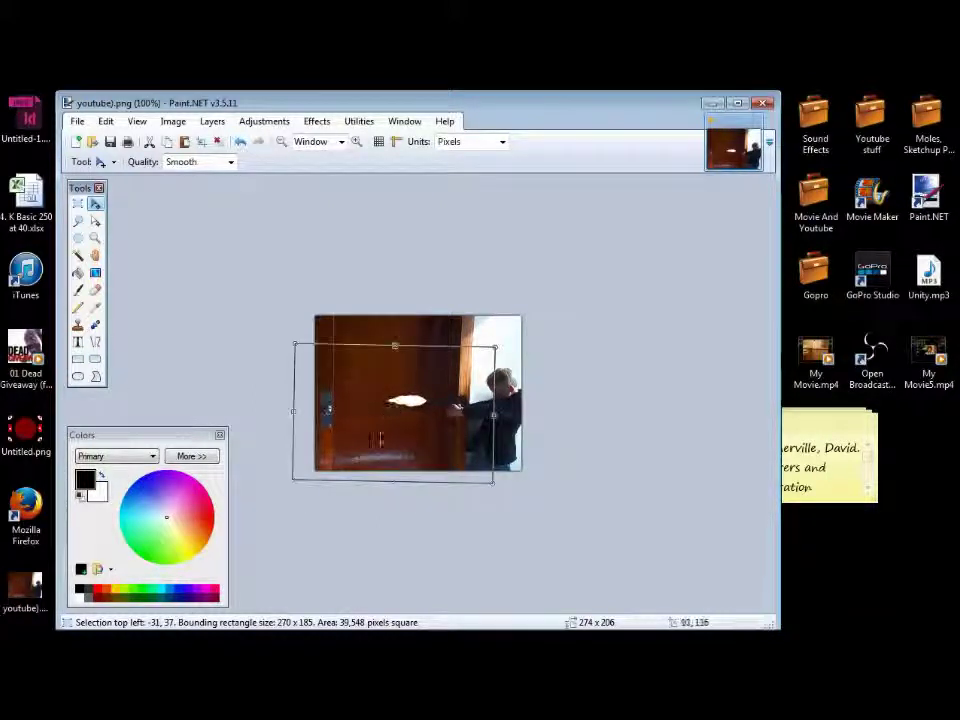
Save the image to the Desktop as flattened JPEG youtube).jpg at quality 100
left_click(78, 122)
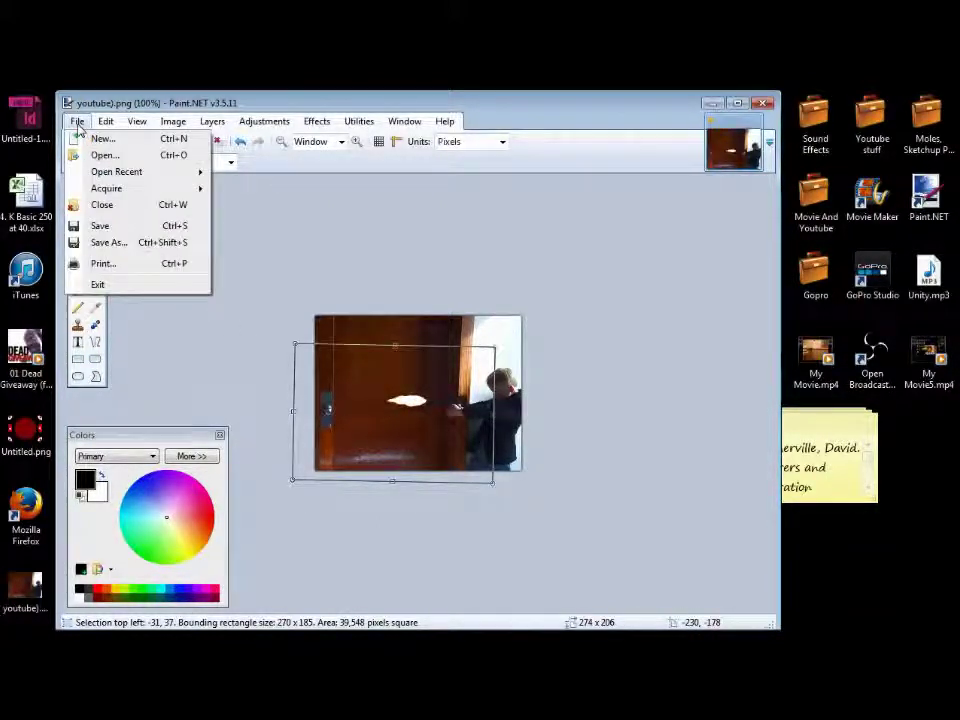
left_click(112, 242)
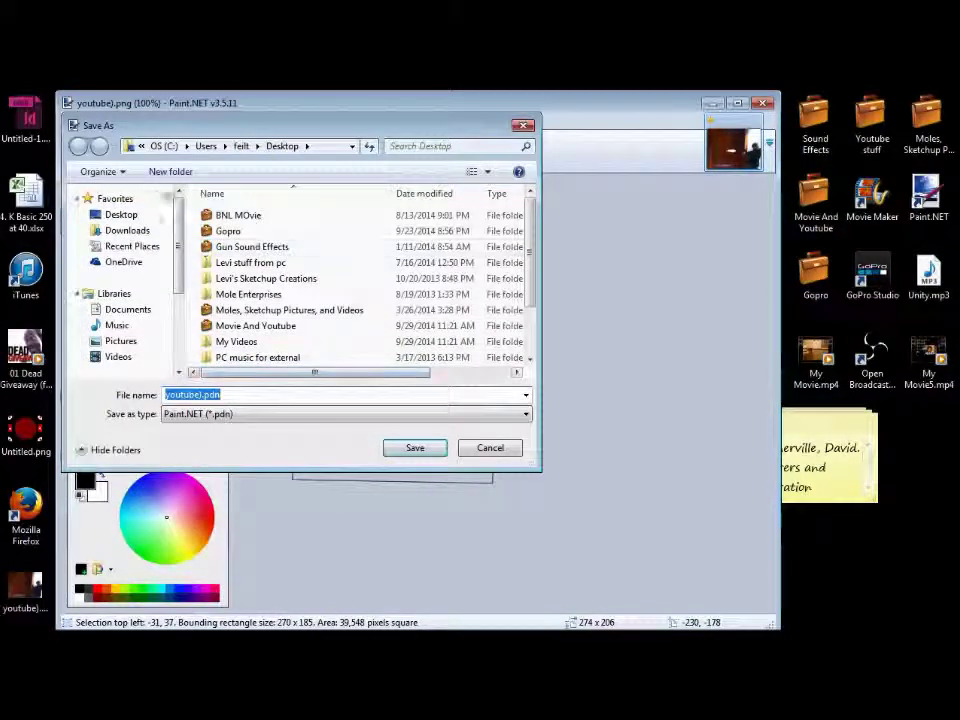
left_click(122, 214)
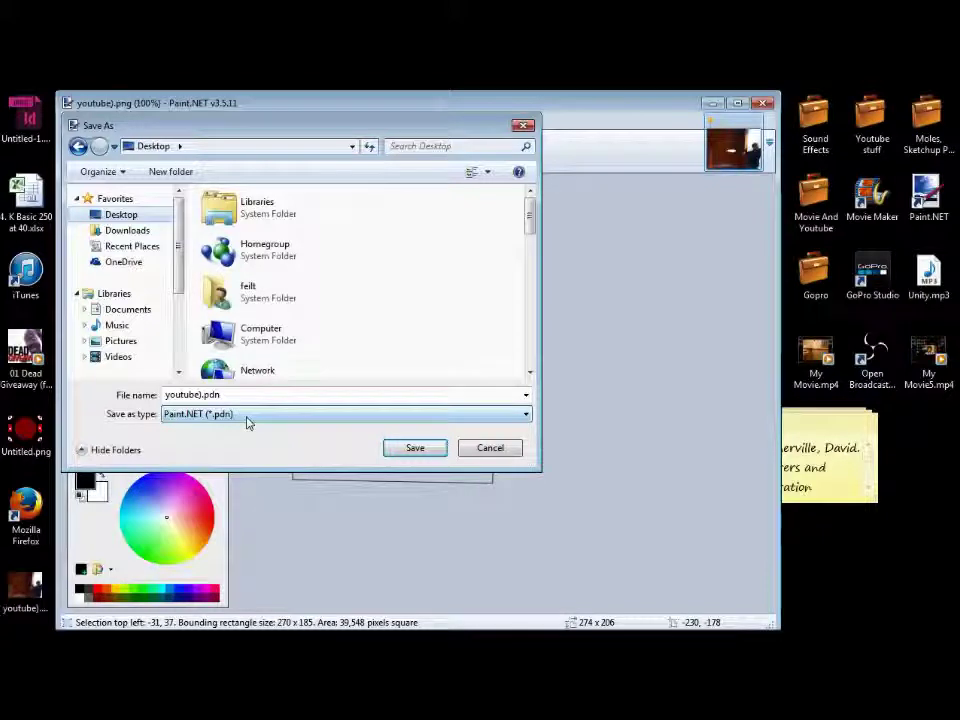
left_click(248, 420)
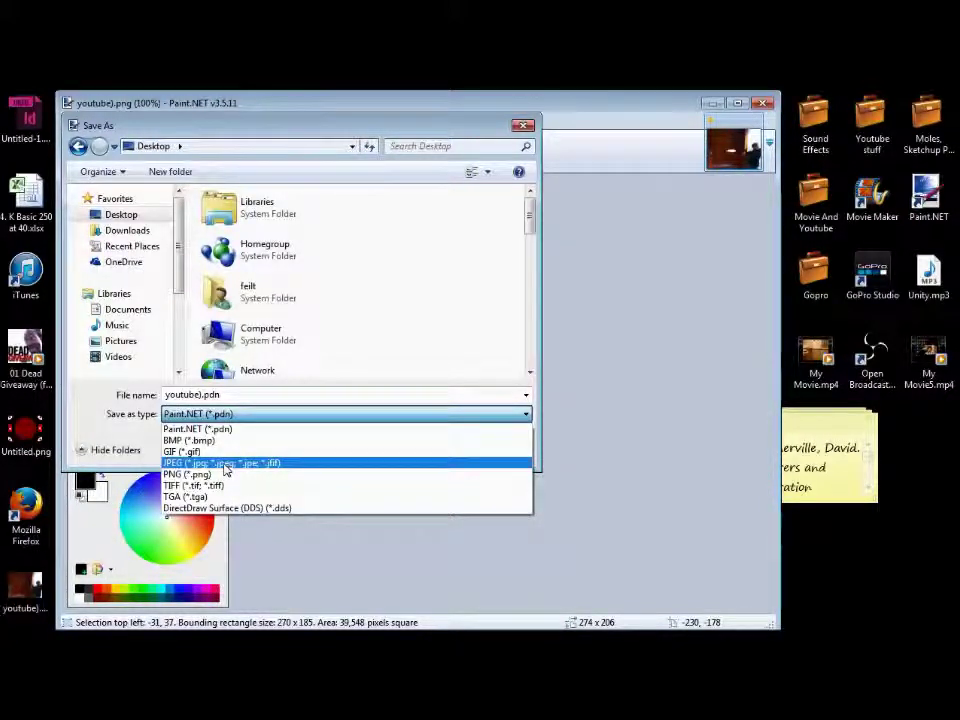
left_click(225, 464)
left_click(416, 452)
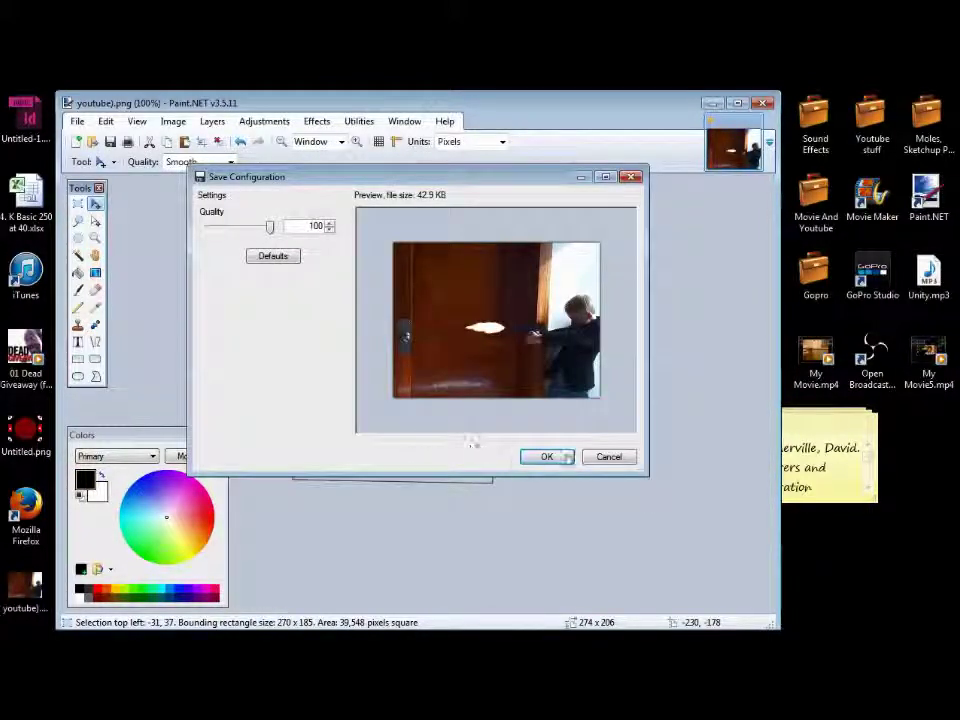
left_click(547, 457)
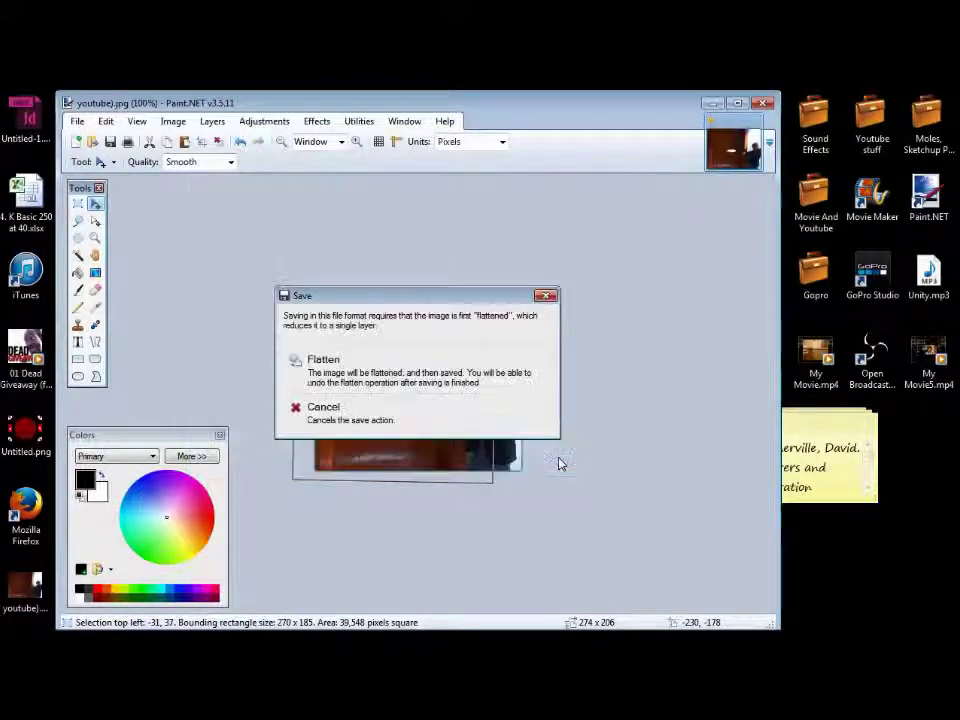
left_click(433, 384)
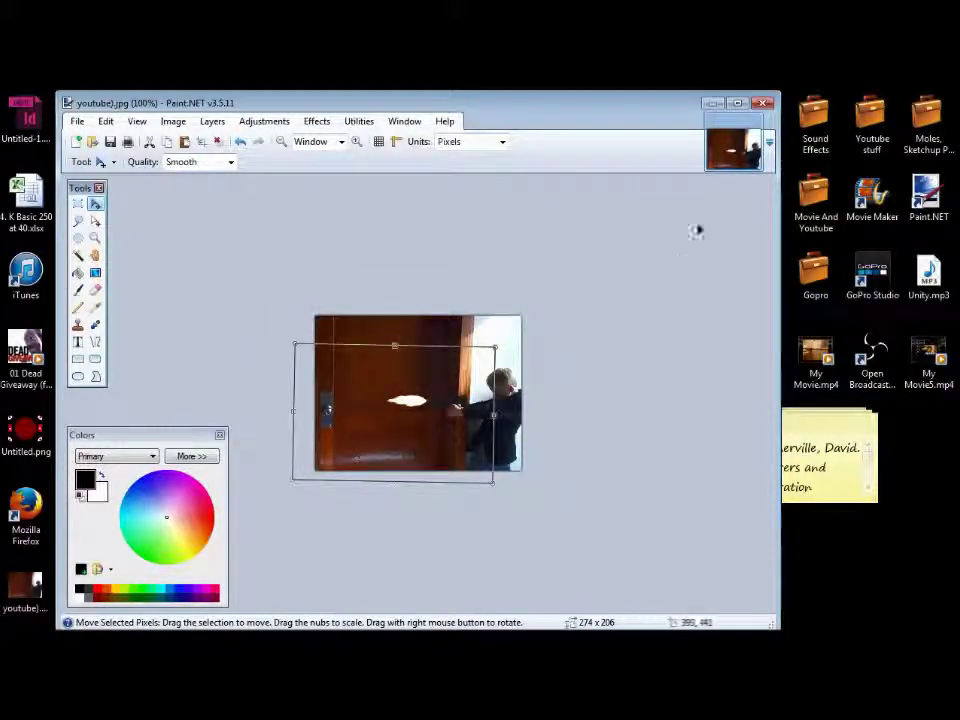
left_click(711, 104)
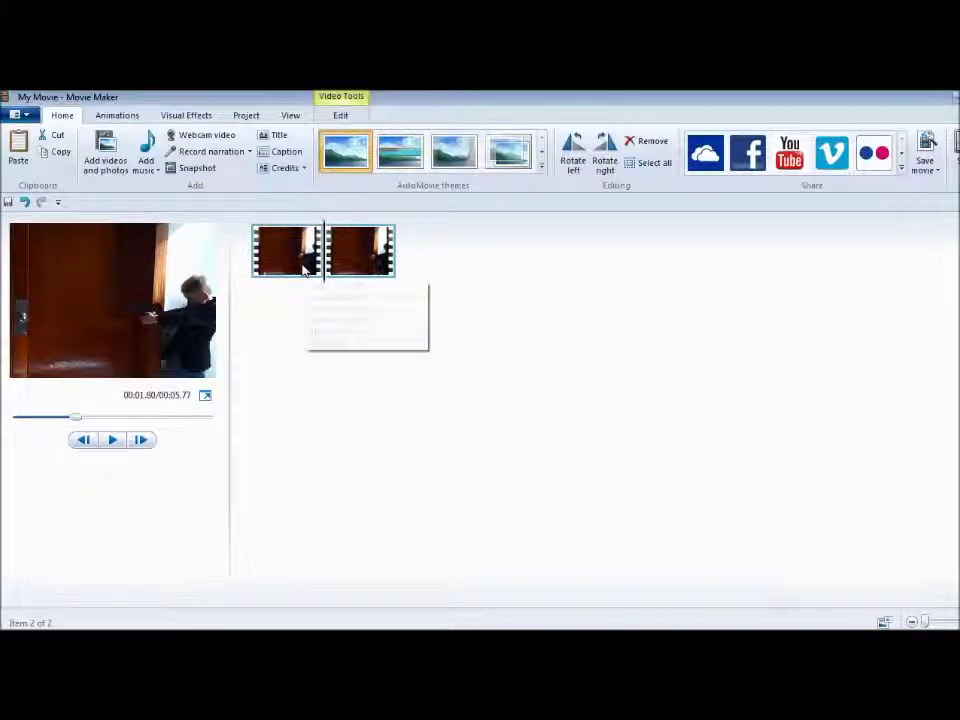
Add youtube).jpg from the Desktop right after the first clip on the storyboard
left_click(300, 268)
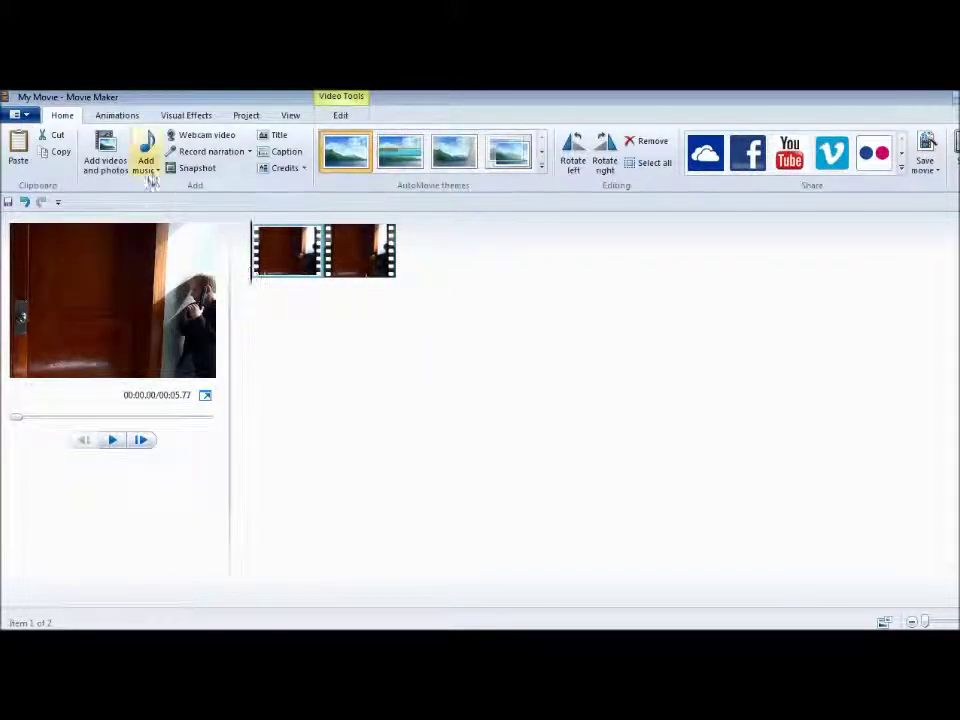
left_click(118, 170)
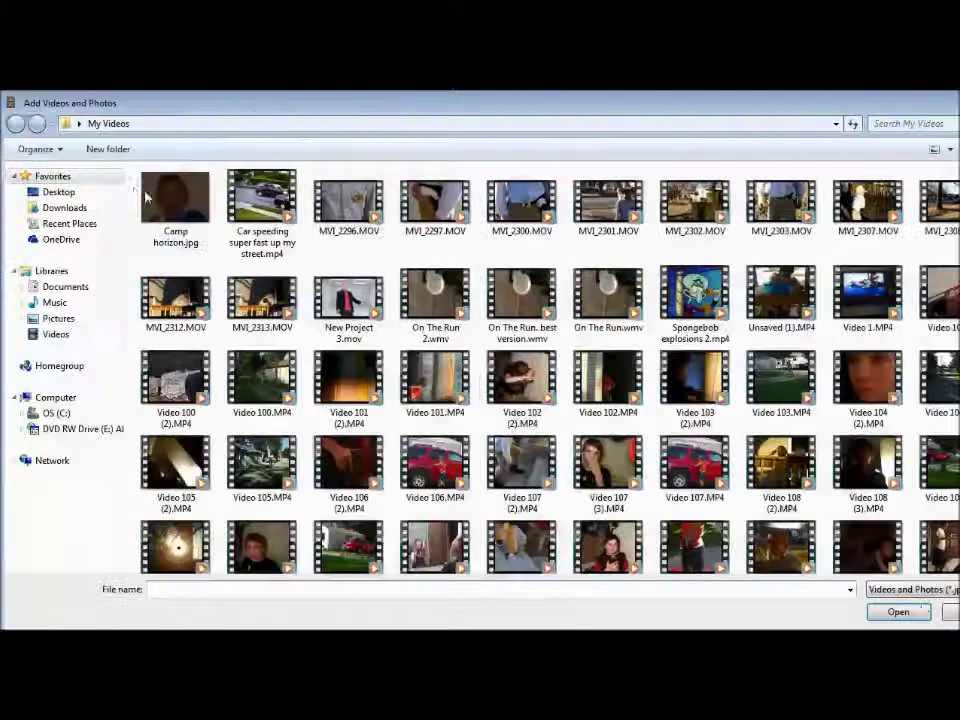
left_click(88, 192)
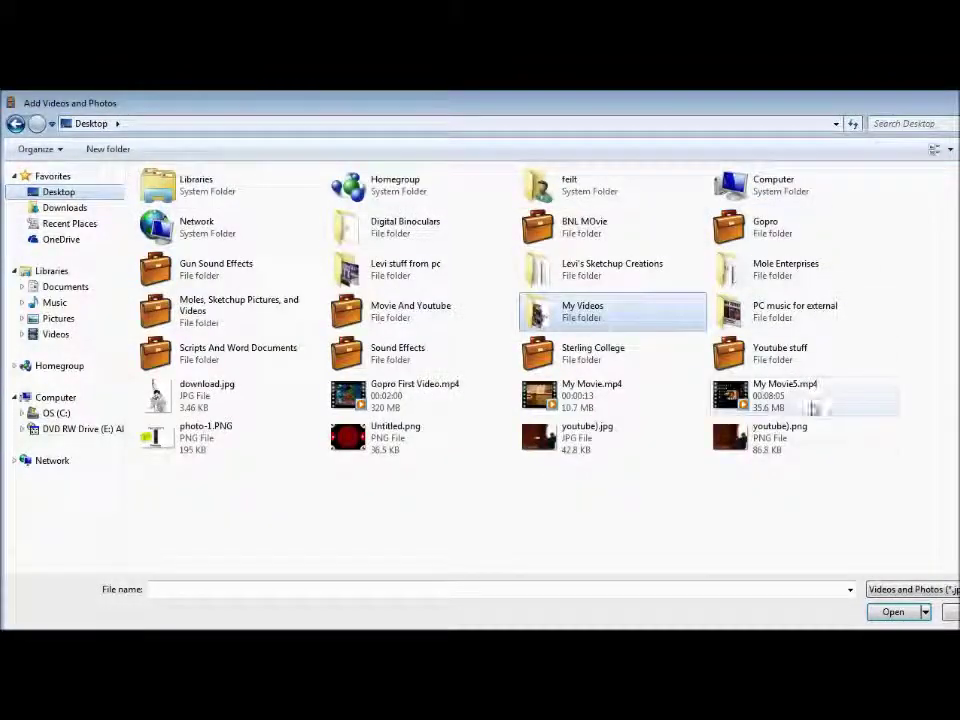
double_click(621, 446)
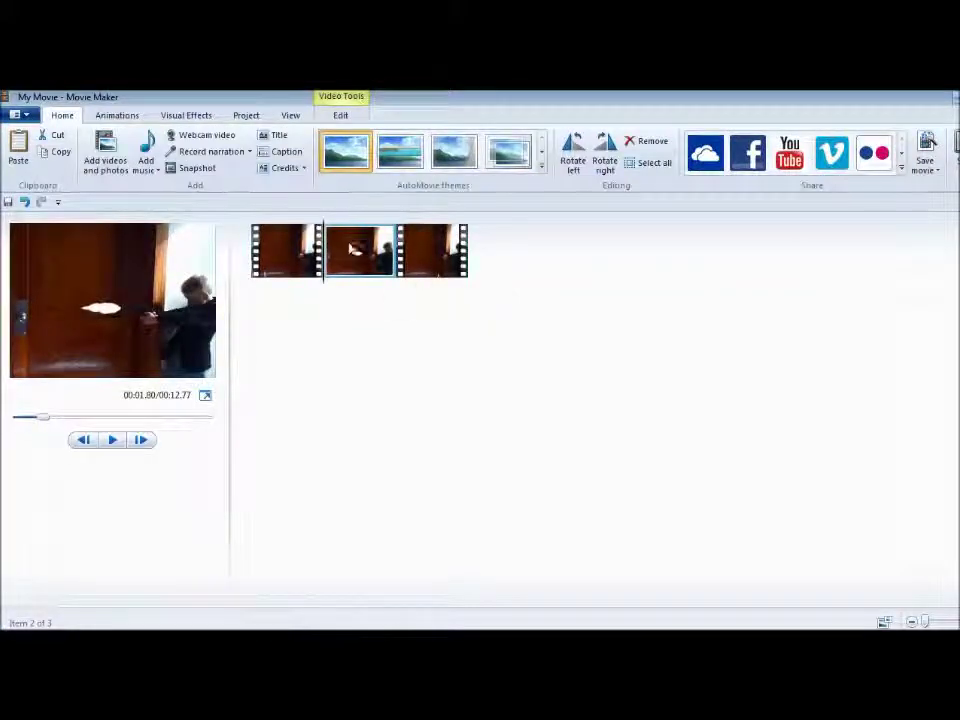
left_click_drag(353, 249, 328, 255)
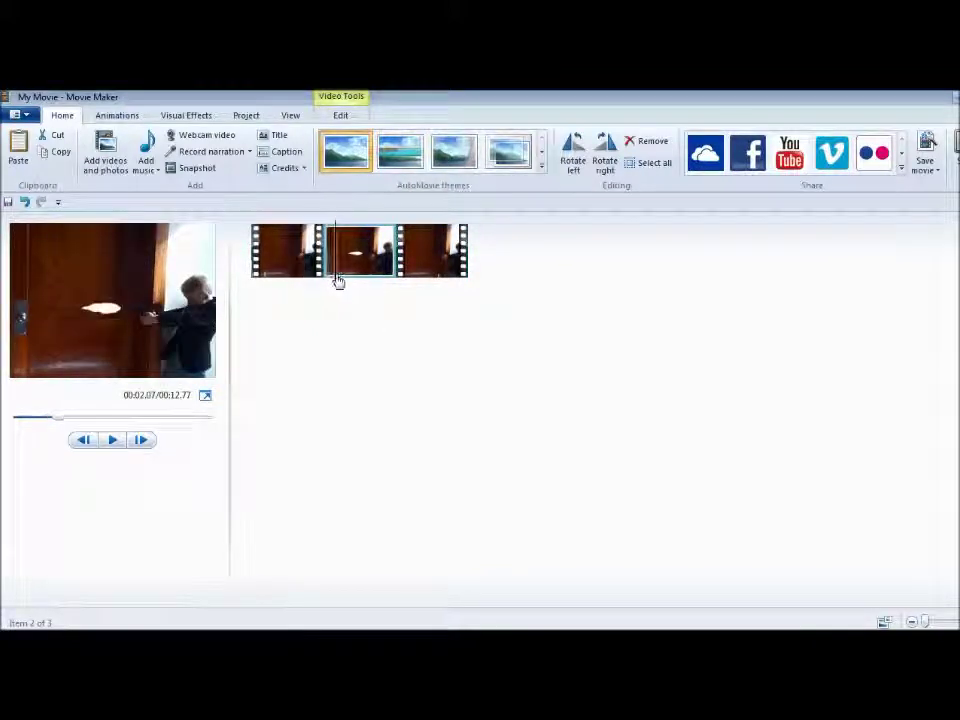
left_click(320, 281)
key("space")
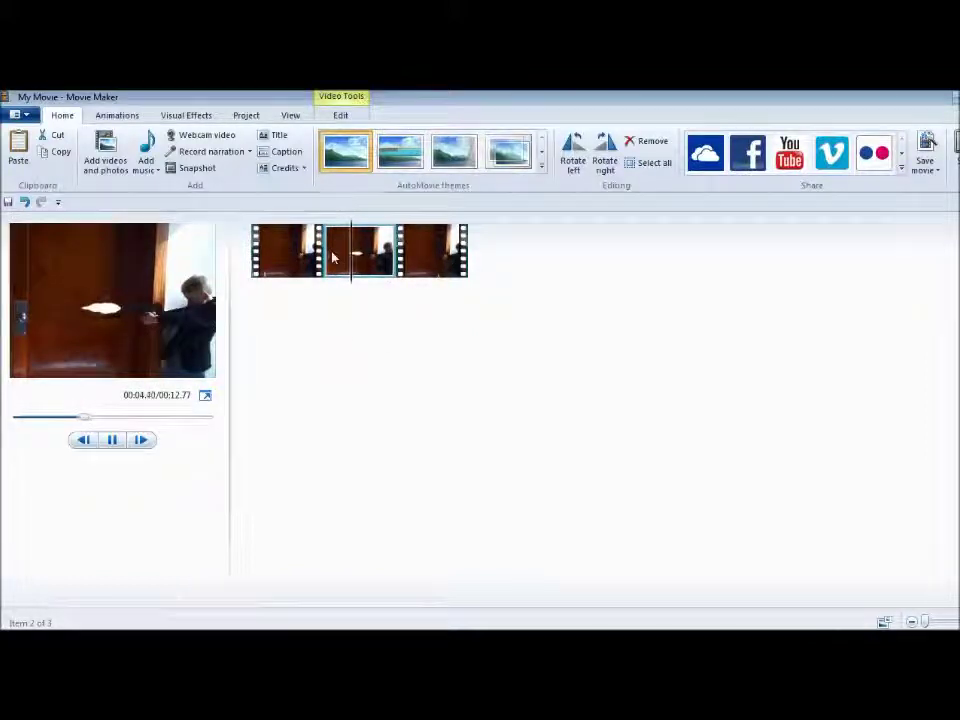
key("space")
left_click(323, 252)
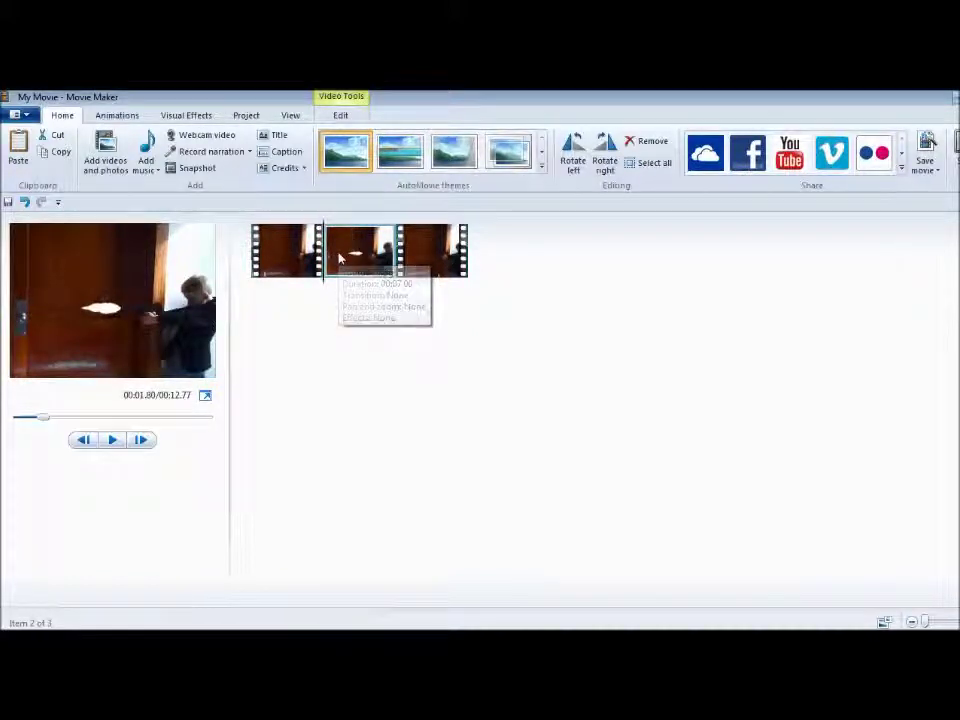
left_click(341, 116)
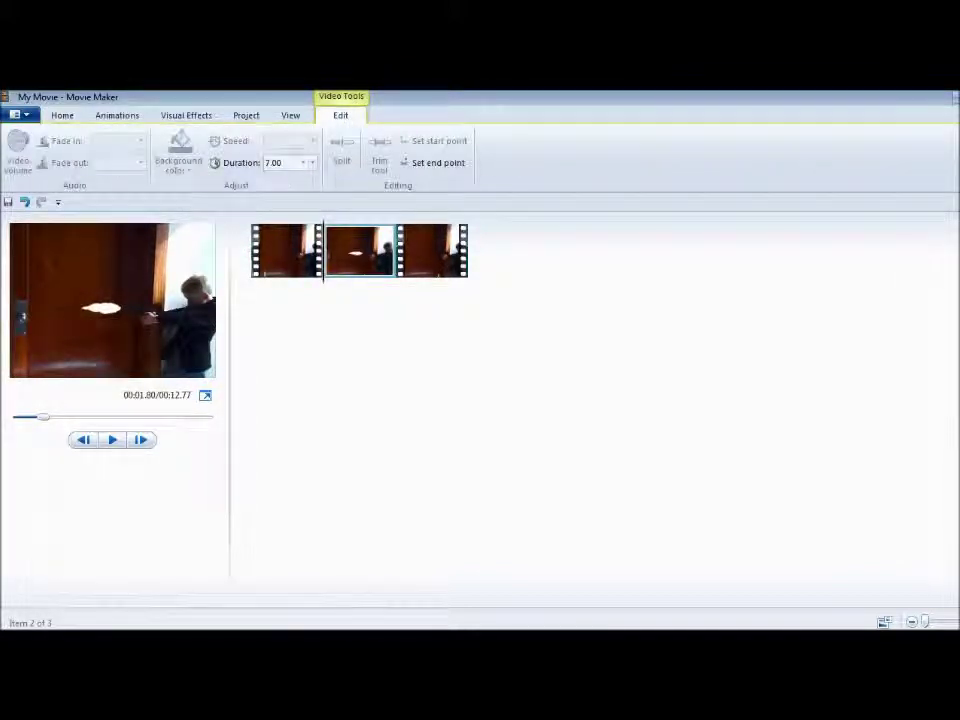
Set the flash image's duration to 0.03 seconds and preview the movie from the start
left_click(293, 165)
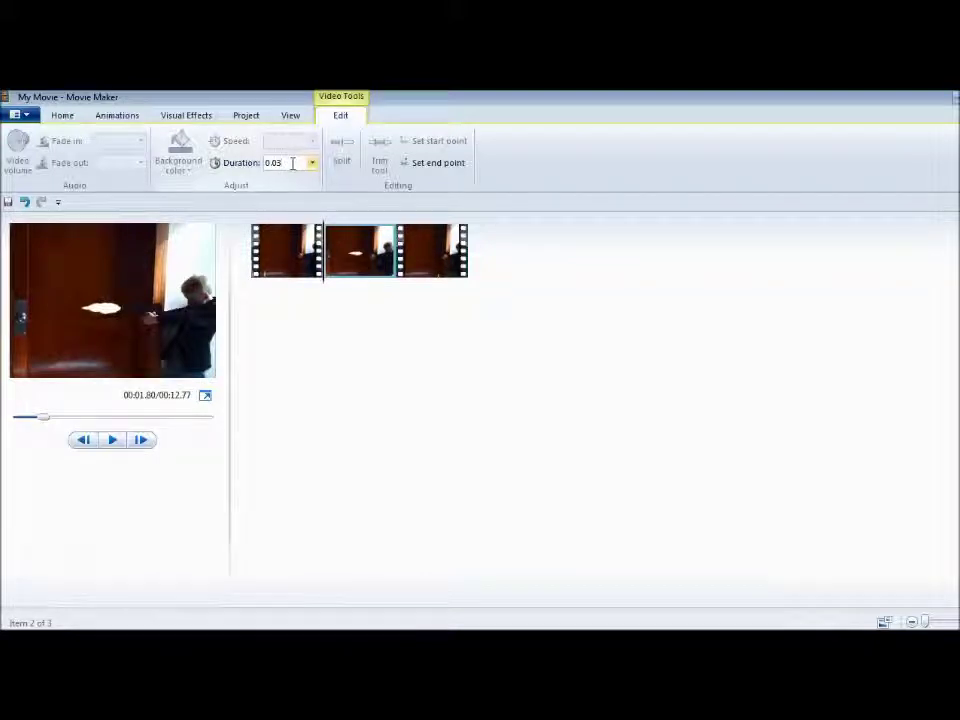
left_click(292, 268)
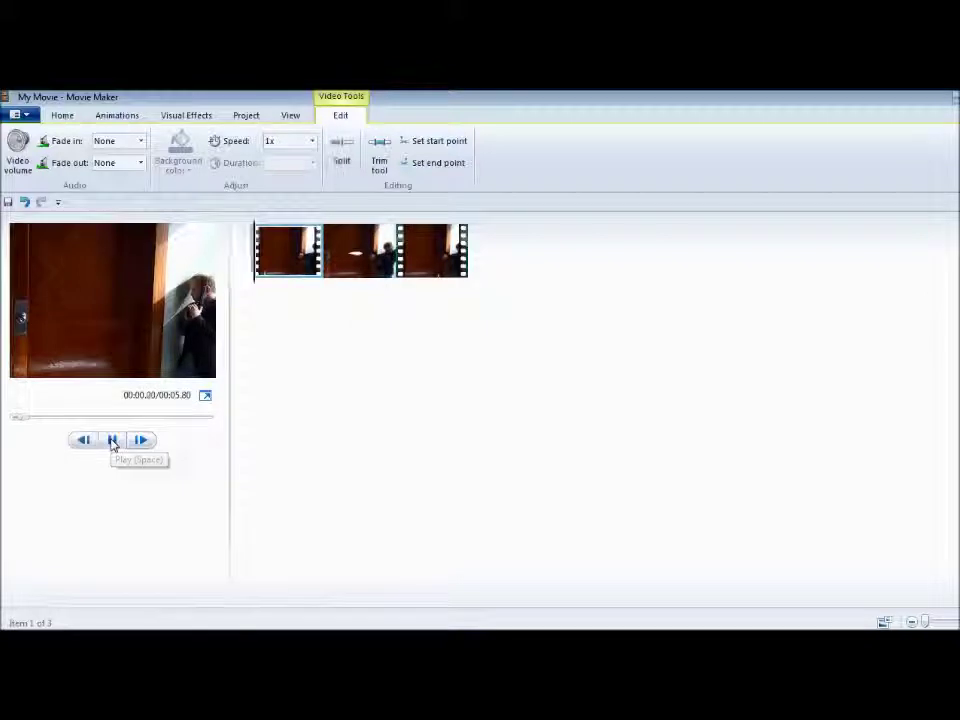
left_click(112, 440)
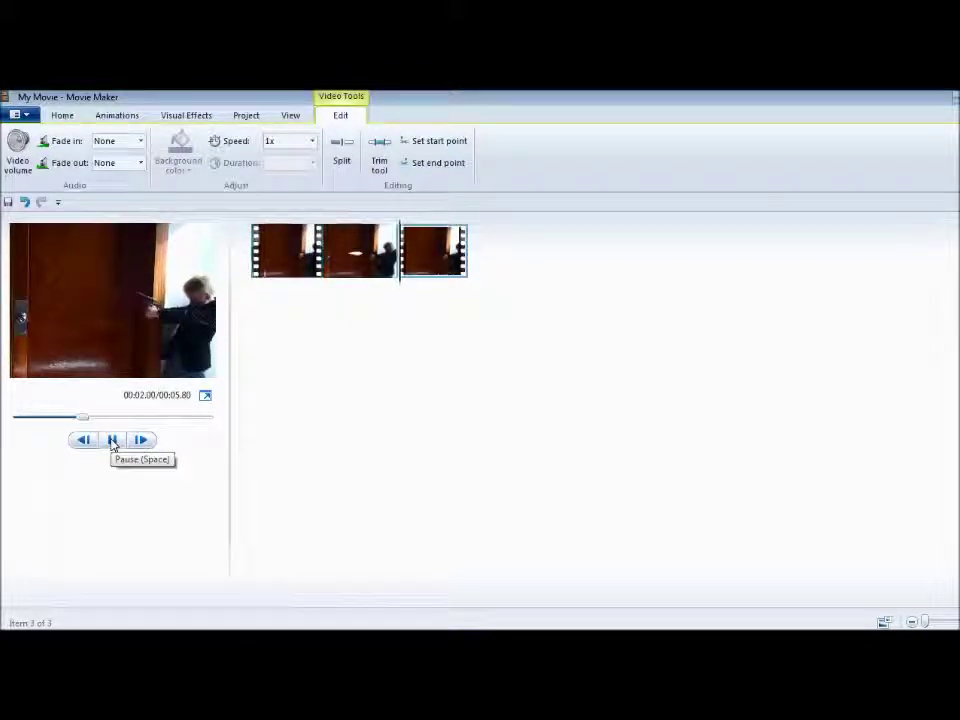
left_click(112, 440)
Check the 0.03-second flash still against the first clip in the preview
left_click(332, 268)
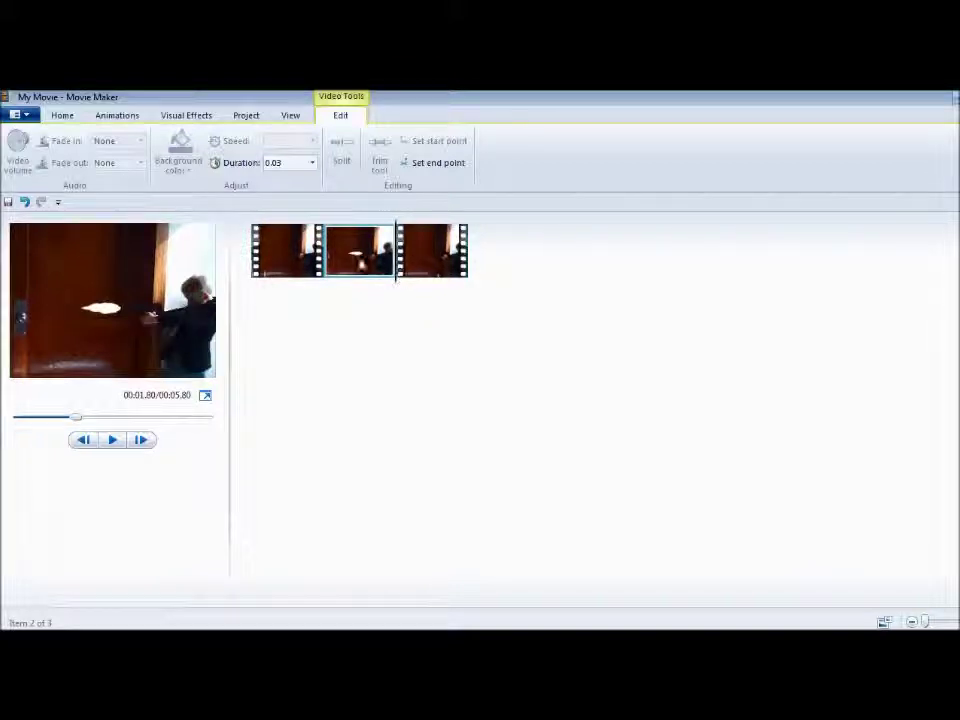
left_click(319, 267)
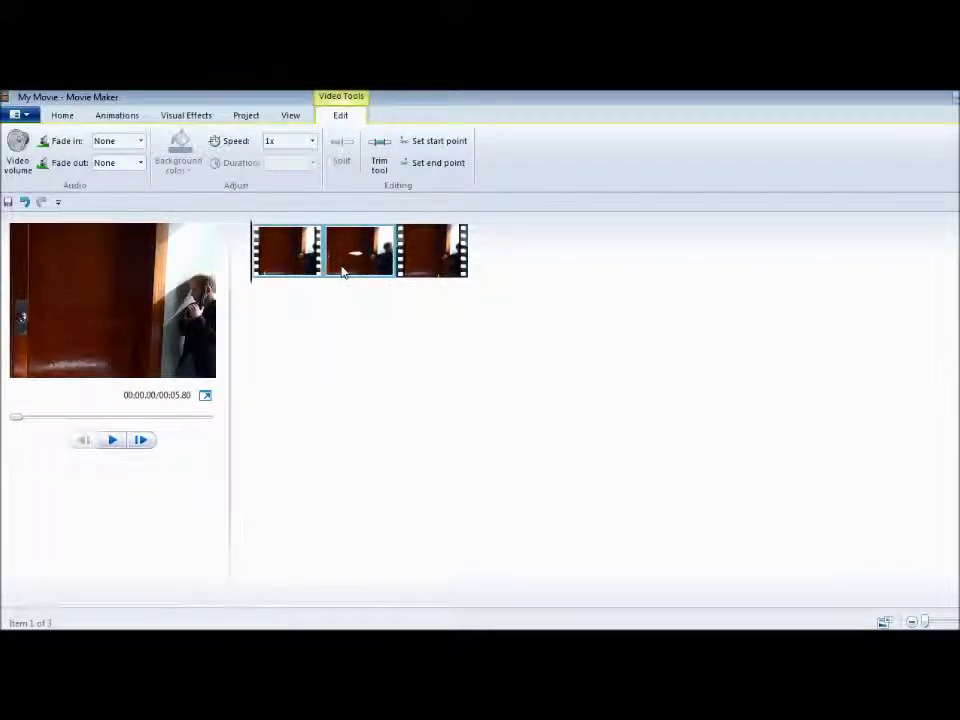
left_click(343, 271)
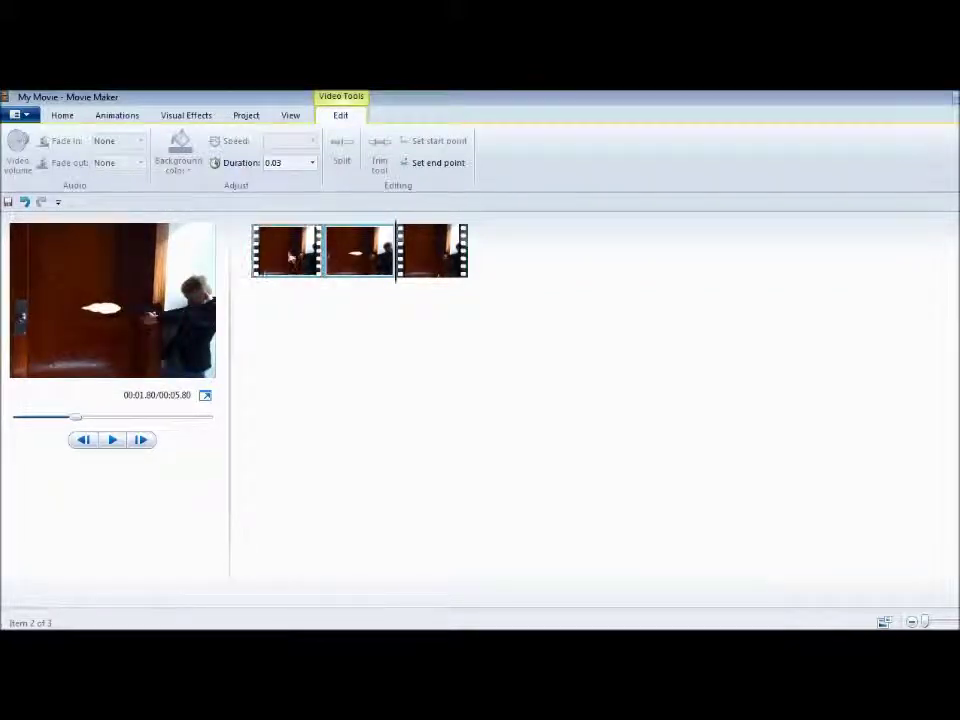
left_click(292, 256)
left_click(62, 115)
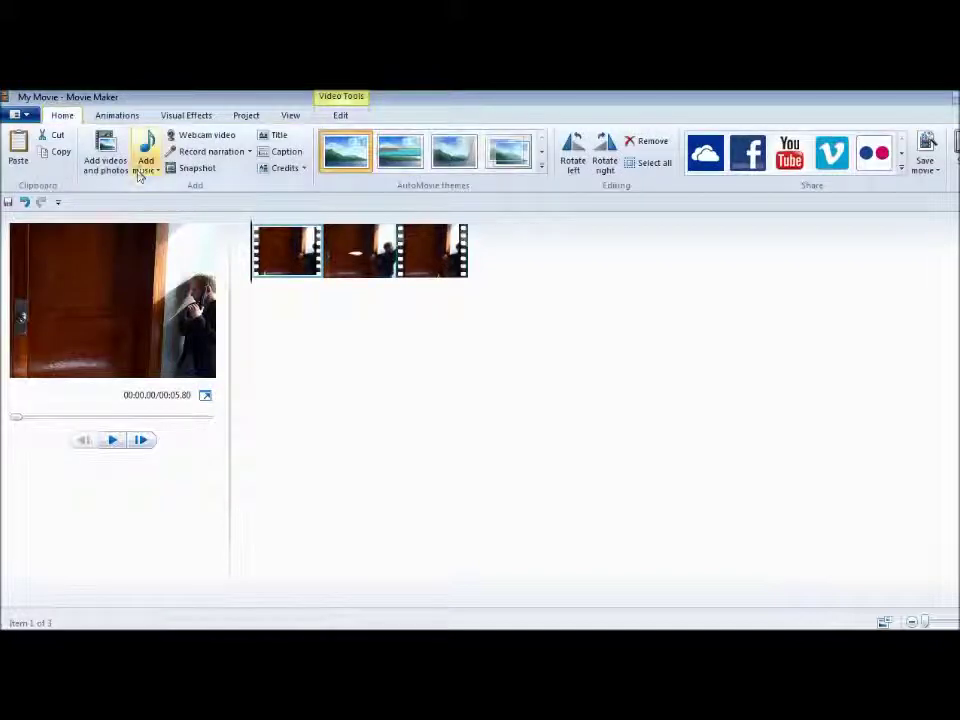
Add the Colt King Cobra .357 gunshot sound as music starting at the flash image
left_click(349, 271)
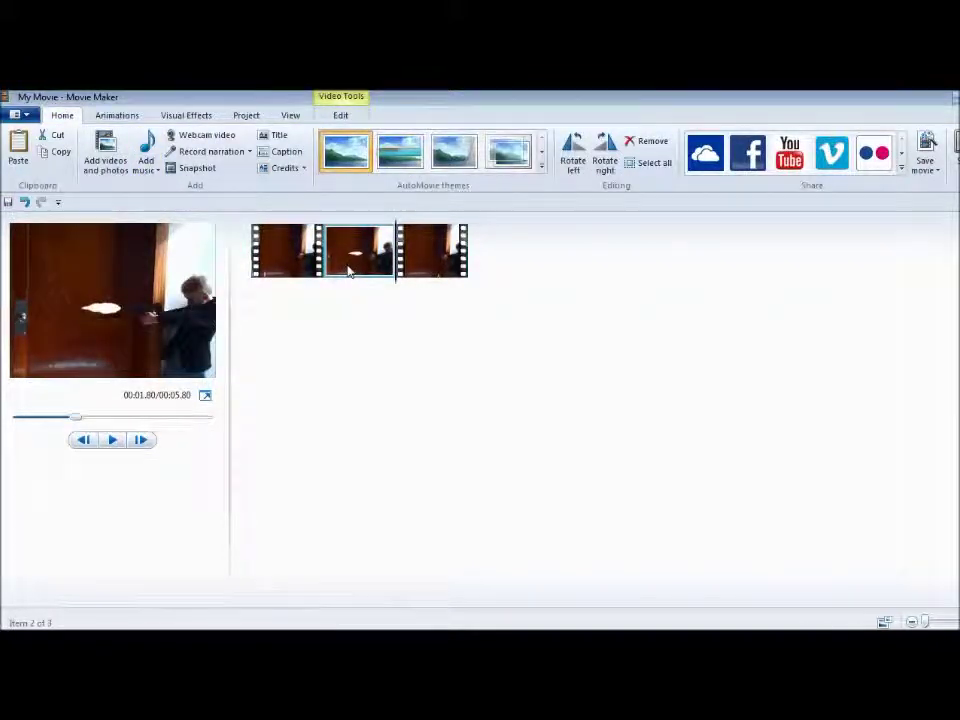
left_click(148, 174)
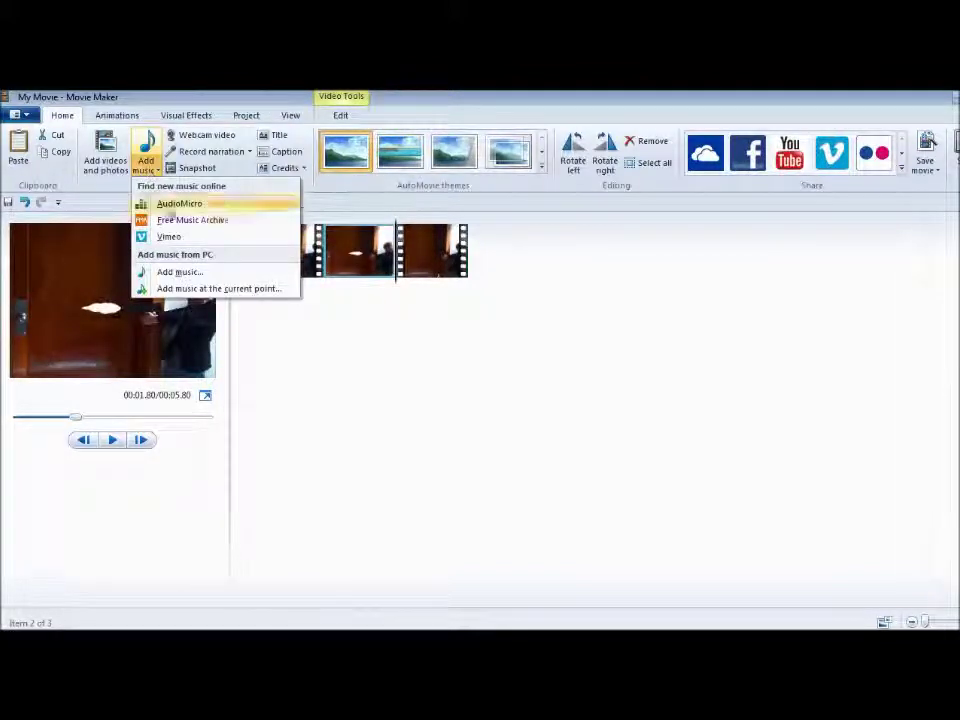
left_click(220, 289)
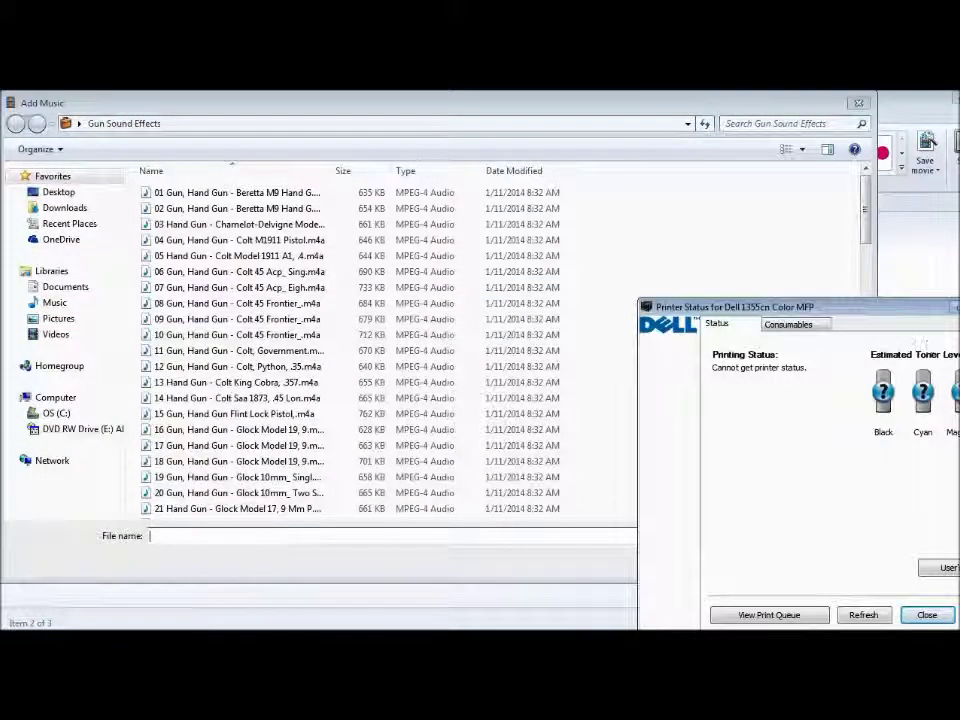
left_click(607, 240)
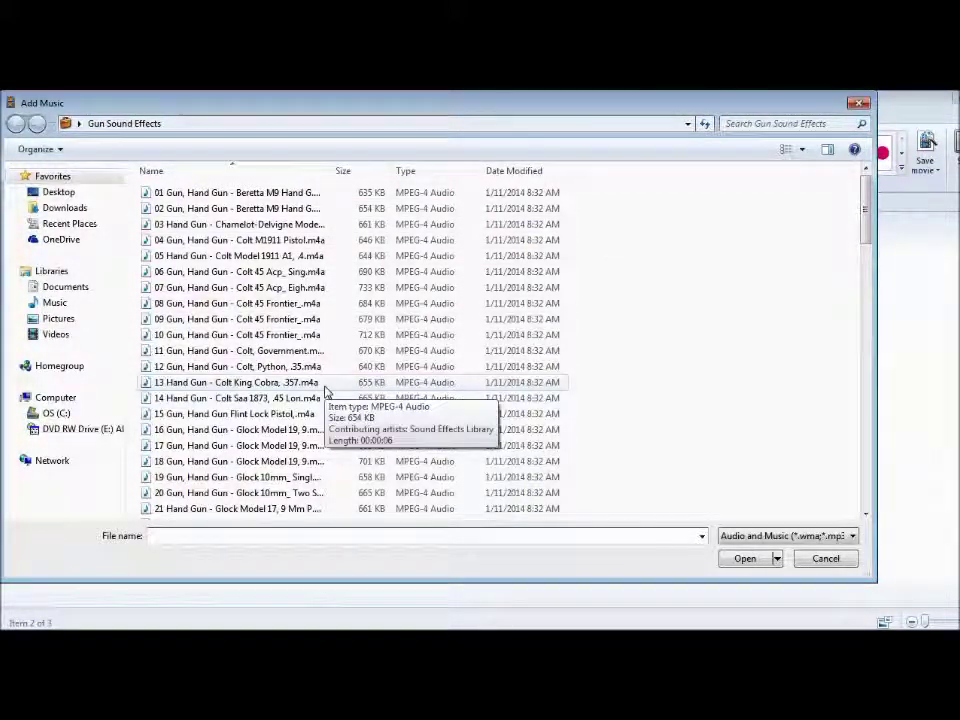
double_click(325, 388)
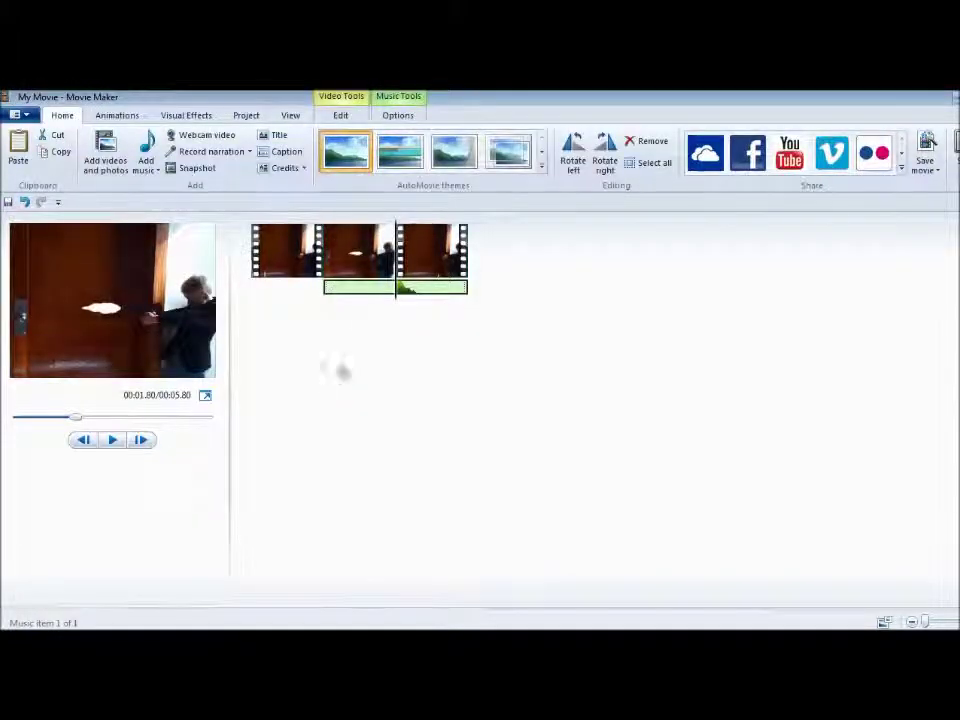
Align the gunshot sound with the start of the flash clip and preview the result
left_click_drag(406, 297, 338, 302)
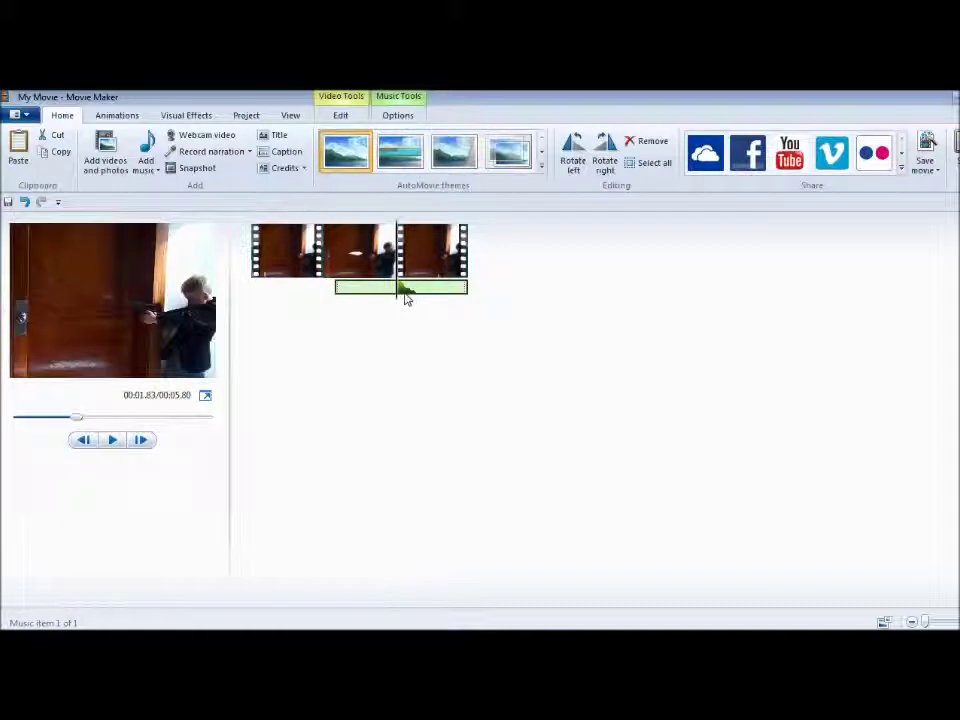
left_click_drag(406, 297, 326, 303)
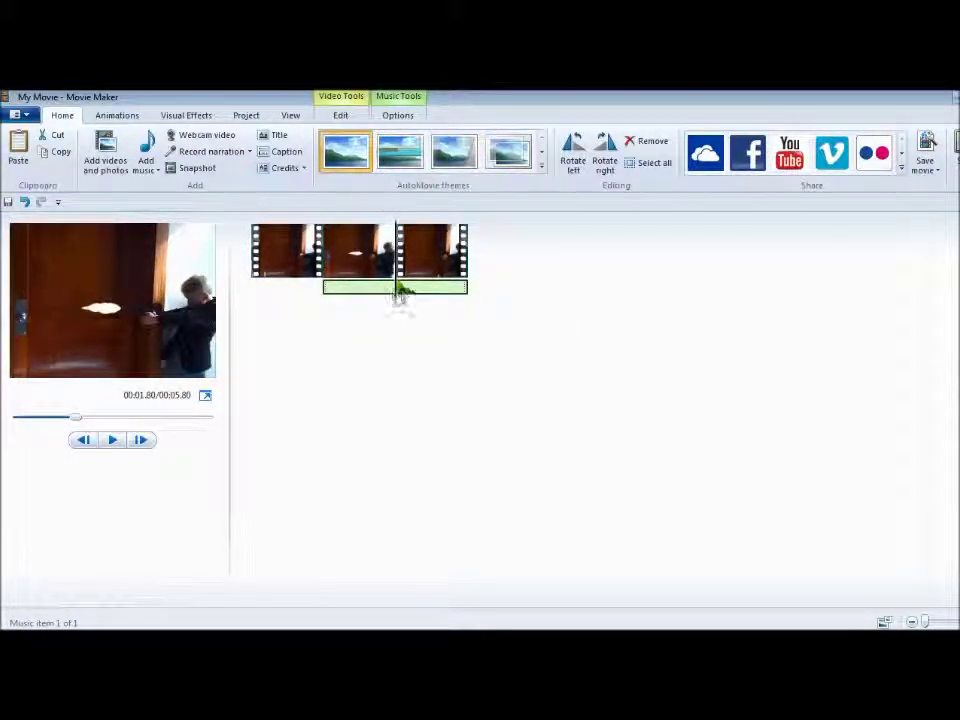
left_click_drag(398, 290, 322, 296)
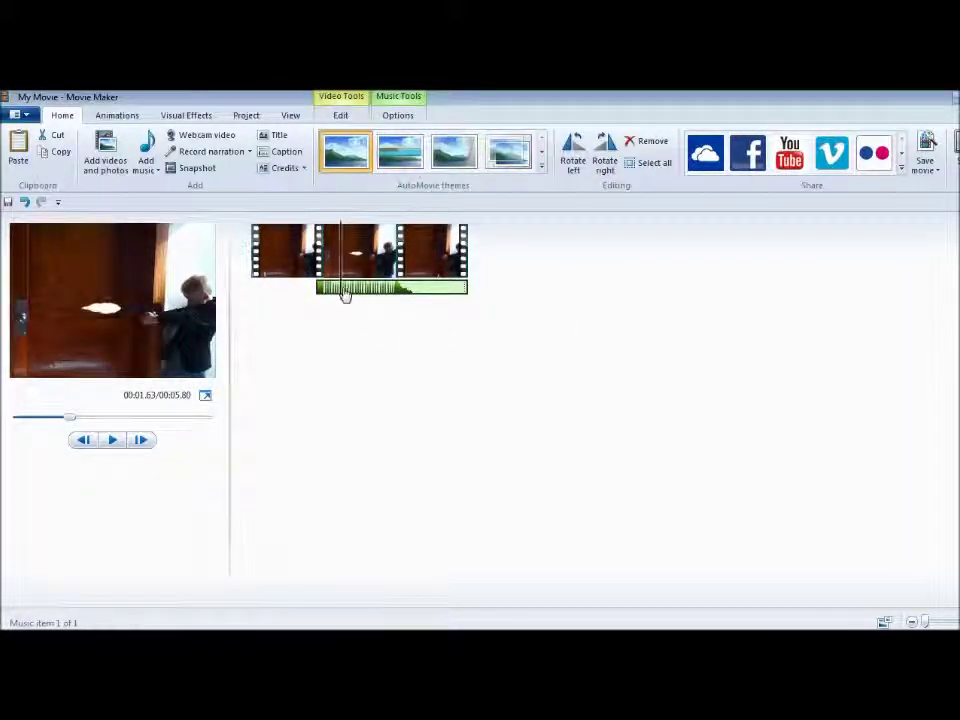
left_click(392, 268)
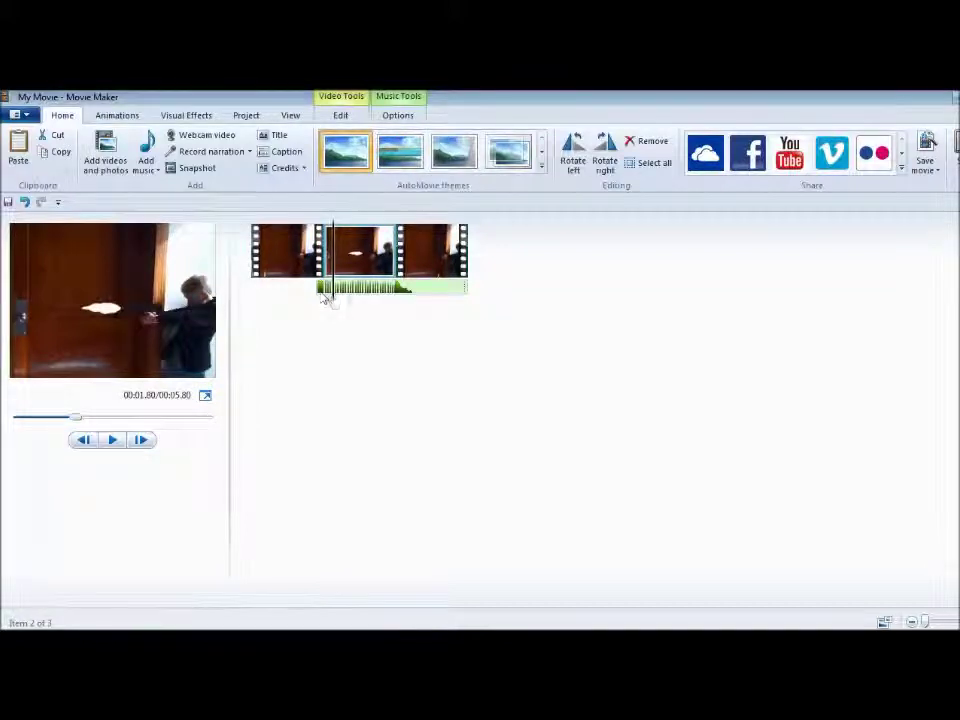
mouse_move(325, 299)
left_mouse_down()
mouse_move(332, 290)
mouse_move(312, 292)
mouse_move(326, 300)
left_mouse_up()
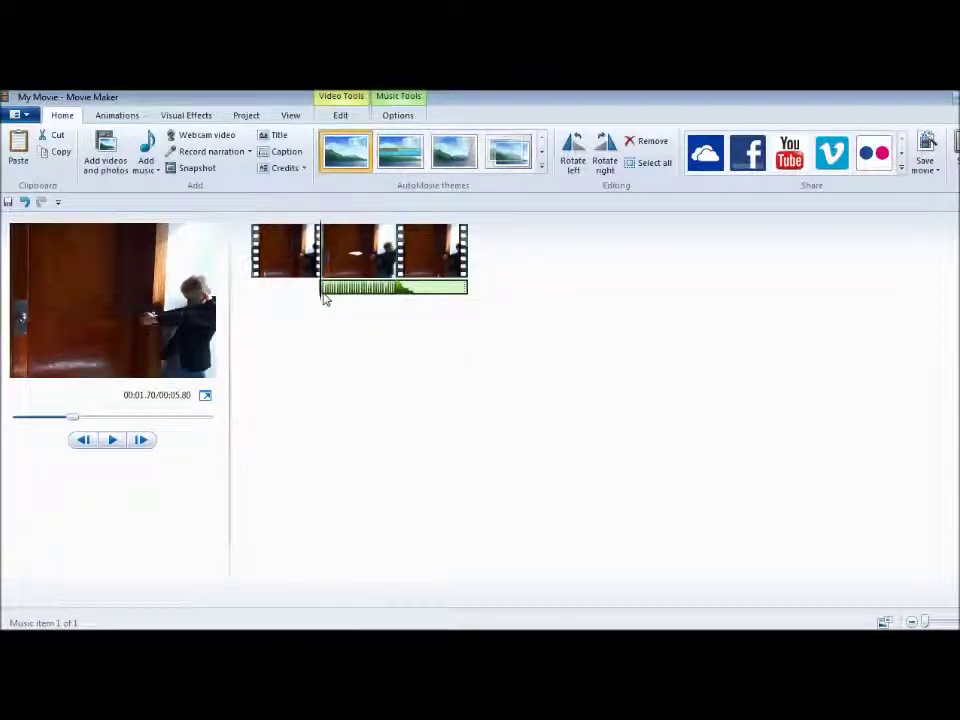
left_click(300, 274)
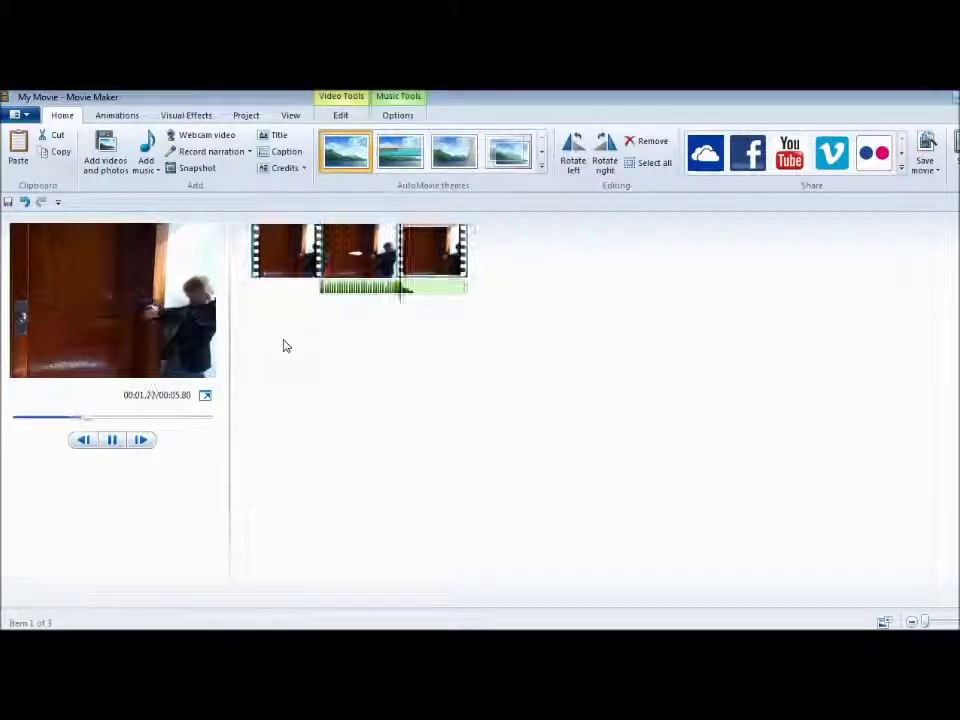
key("space")
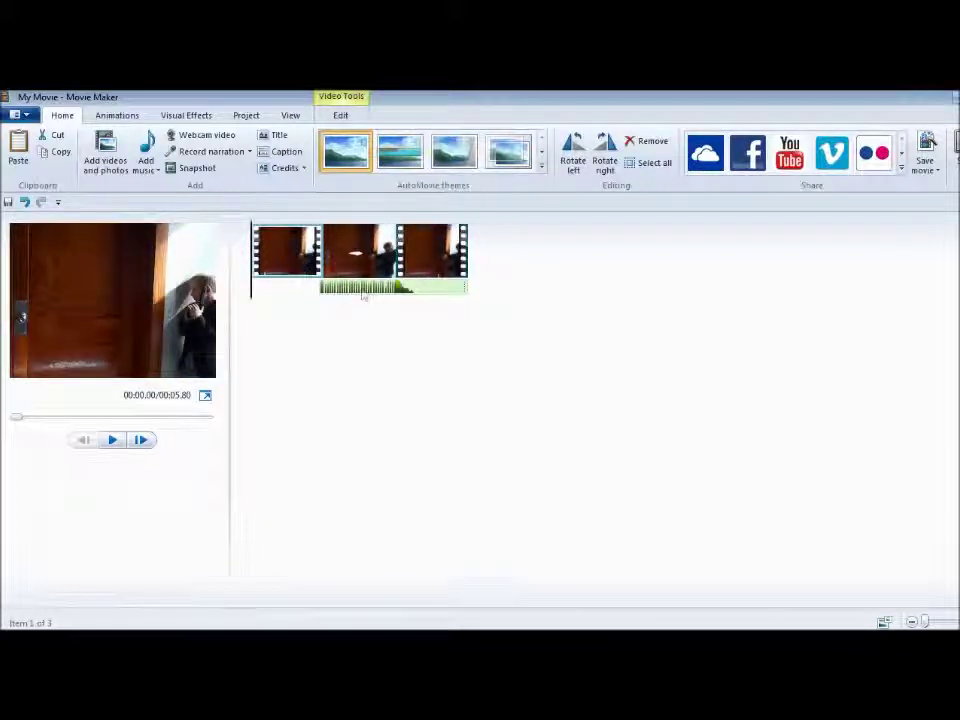
Move the gunshot sound later and replay the movie to check the bang's timing
left_click_drag(321, 289, 357, 290)
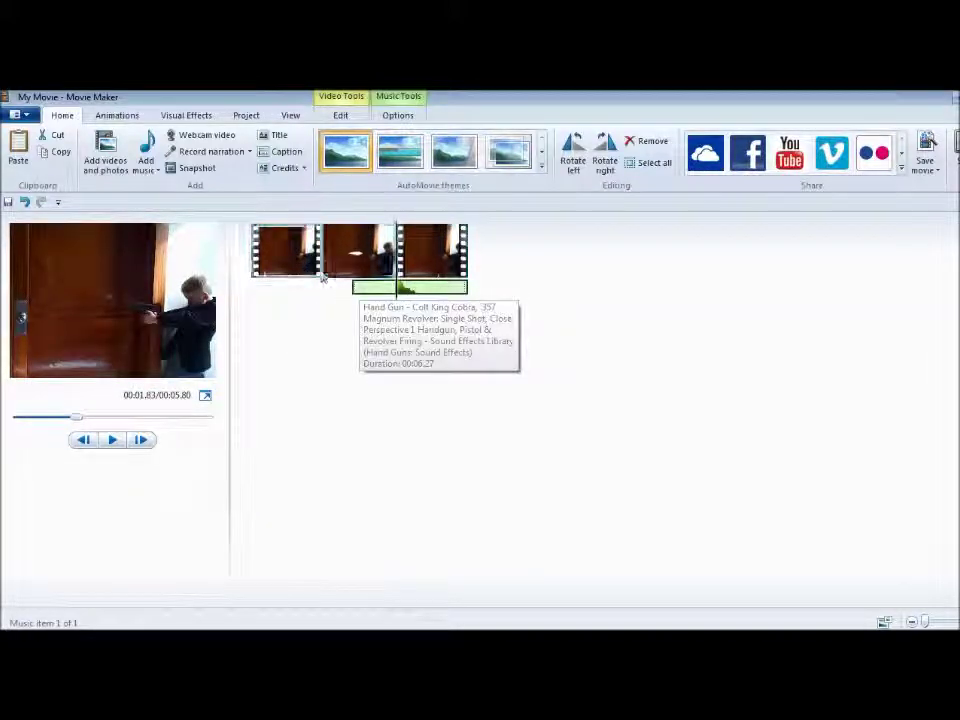
left_click(310, 268)
key("space")
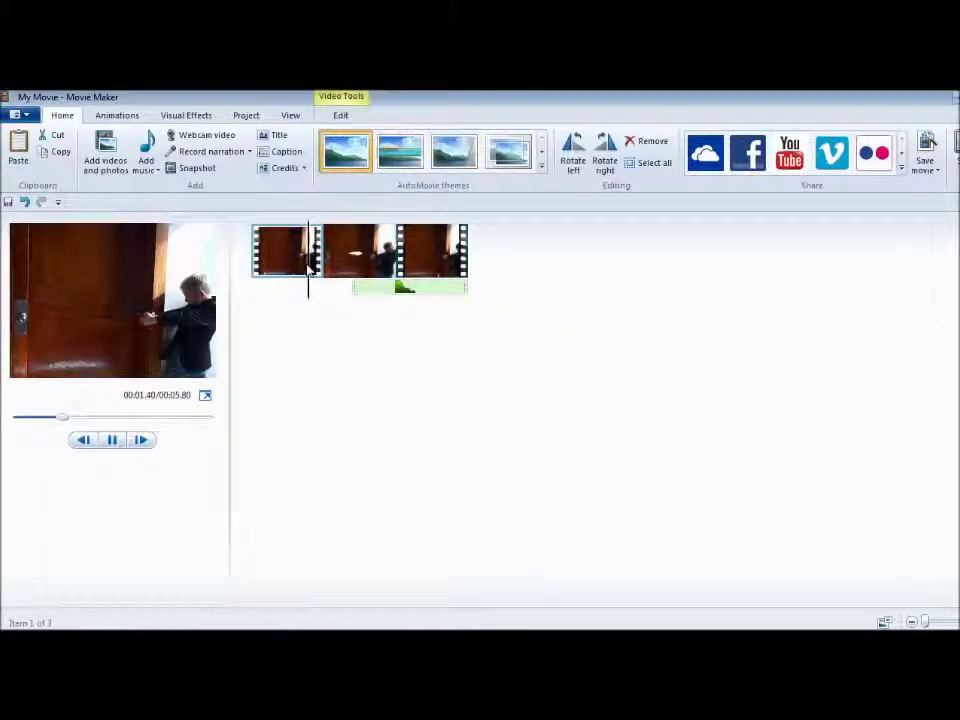
key("space")
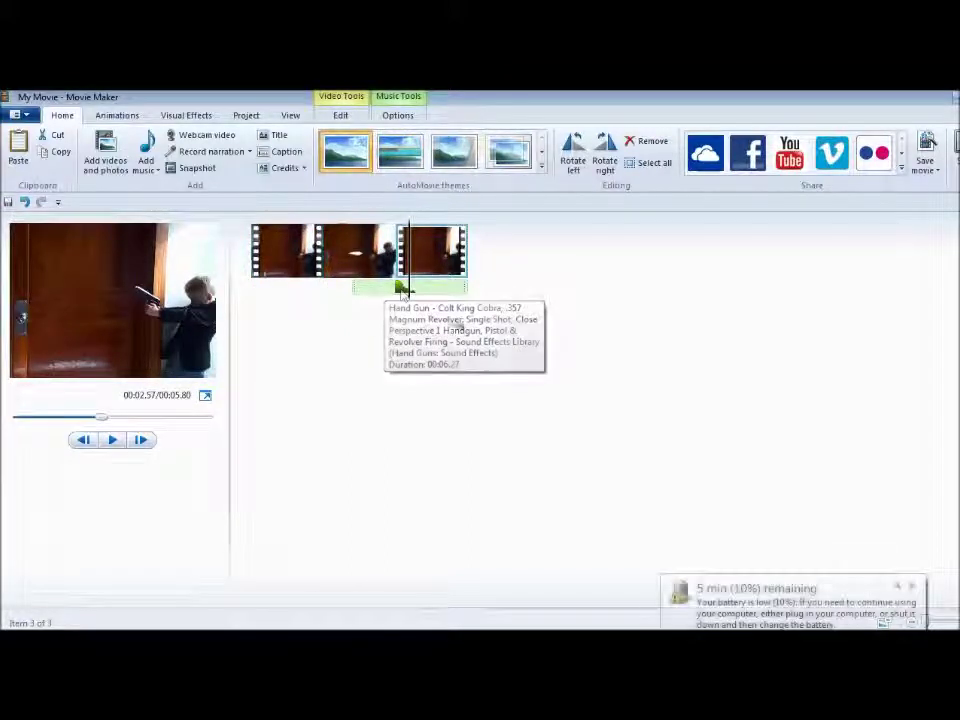
left_click(911, 585)
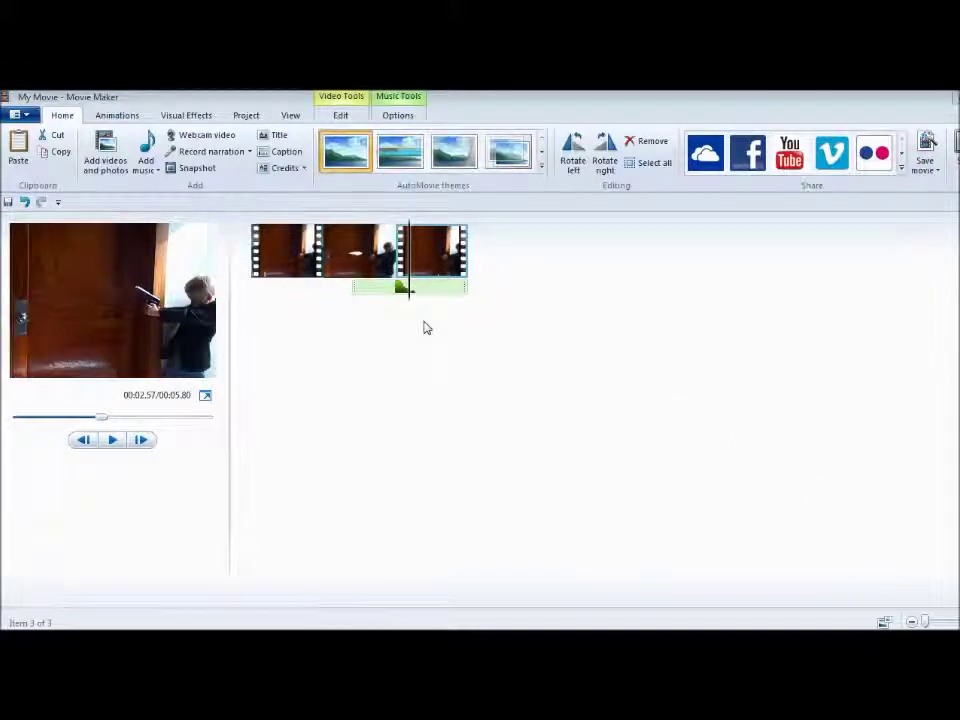
left_click(320, 272)
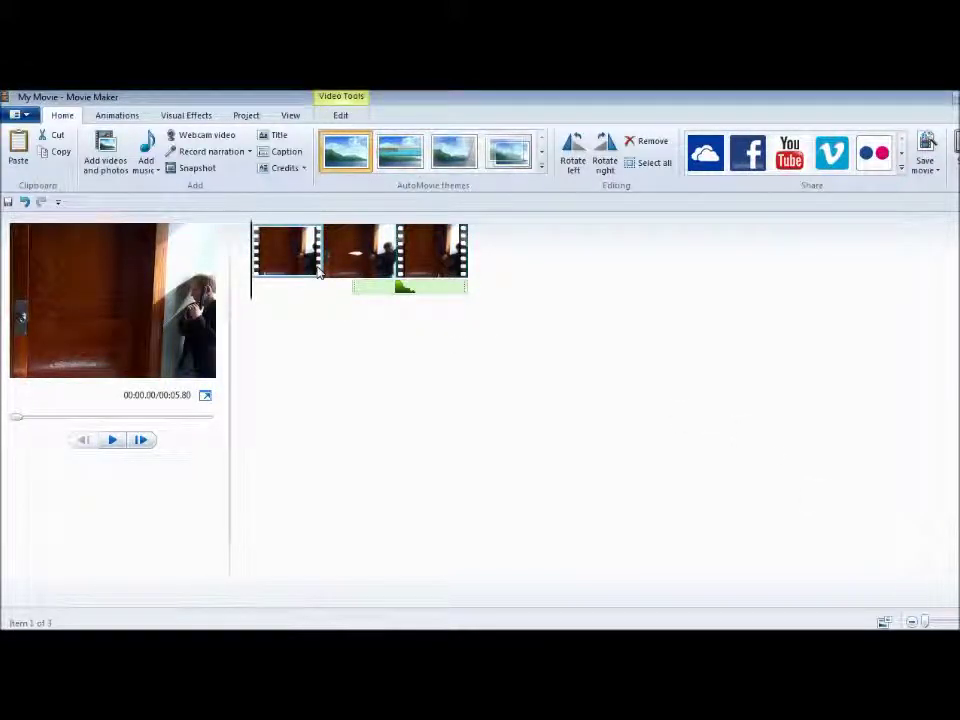
key("space")
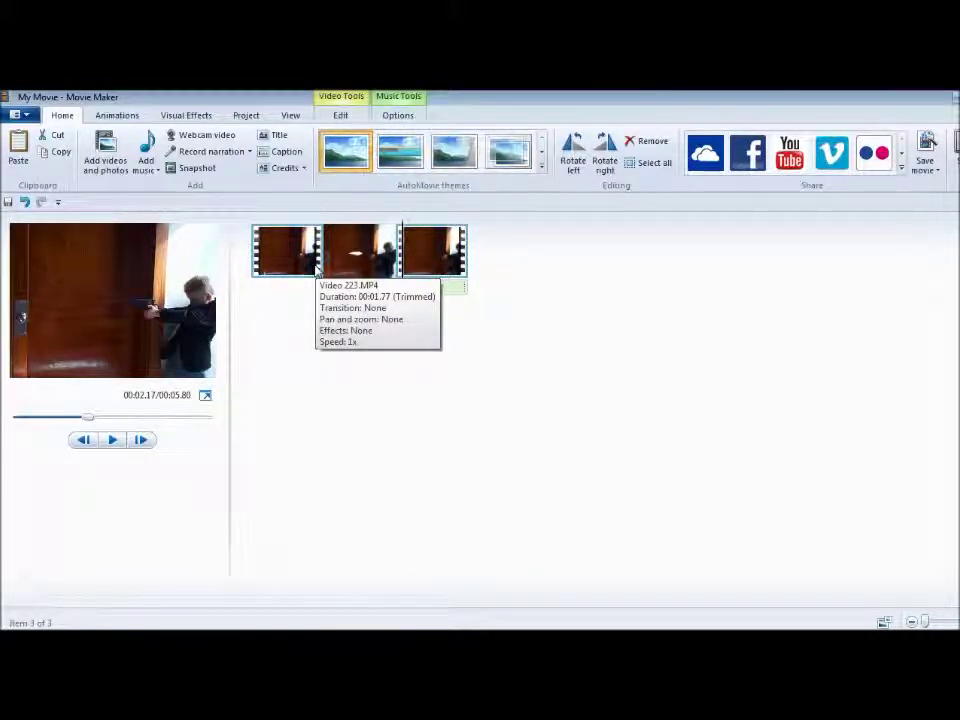
Drag the gunshot sound back left so it begins with the muzzle-flash clip
left_click(925, 168)
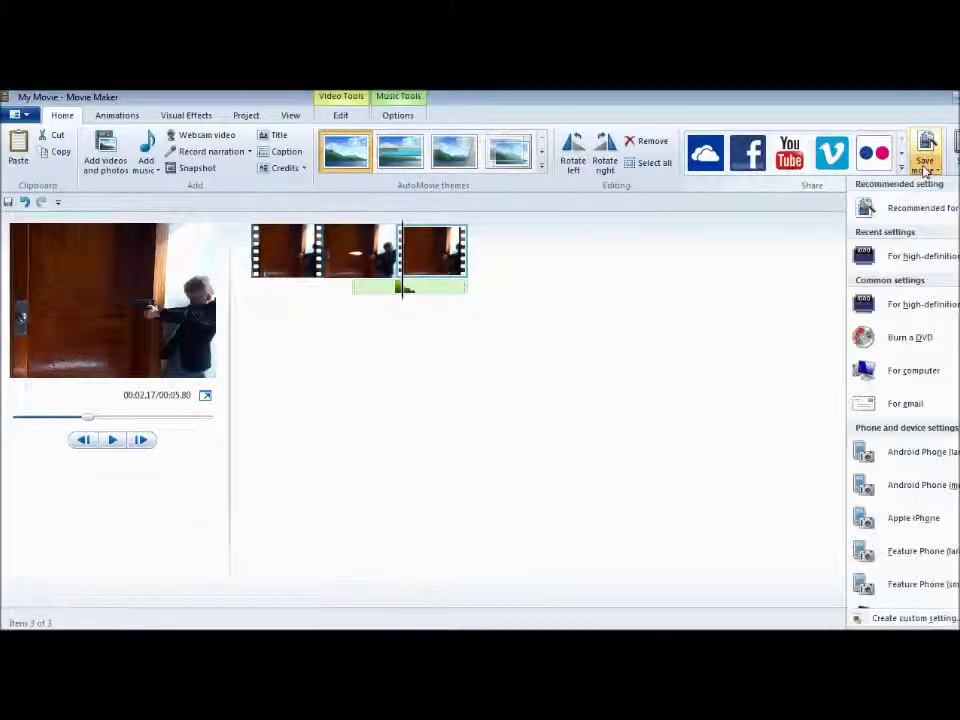
left_click(621, 292)
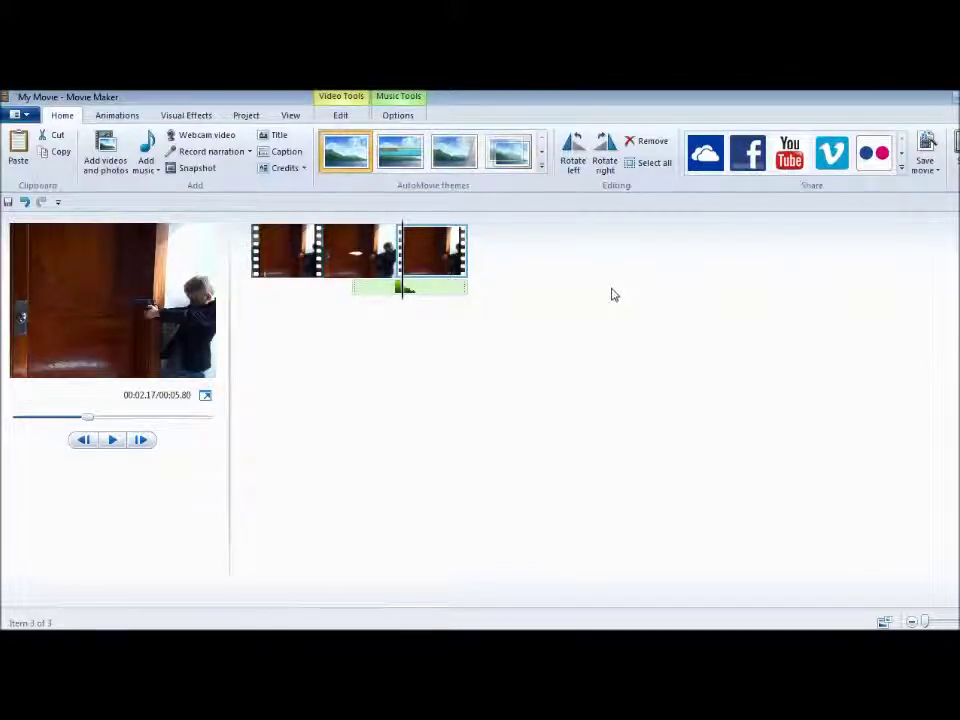
left_click_drag(385, 293, 332, 294)
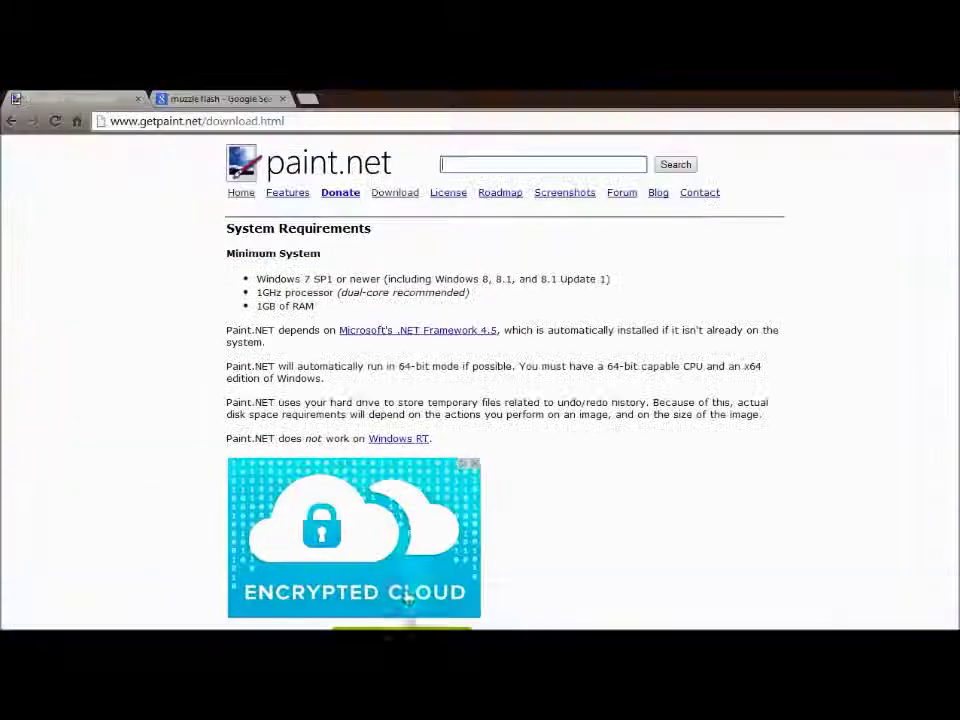
left_click(215, 98)
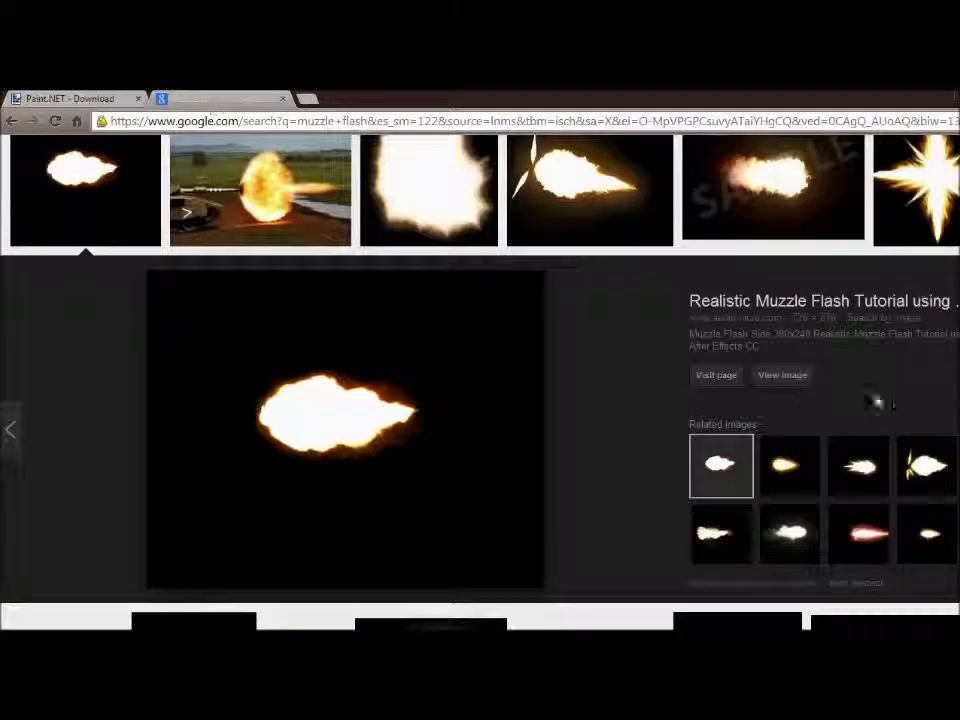
Browse the muzzle flash image results and open a larger preview of one image
key("Escape")
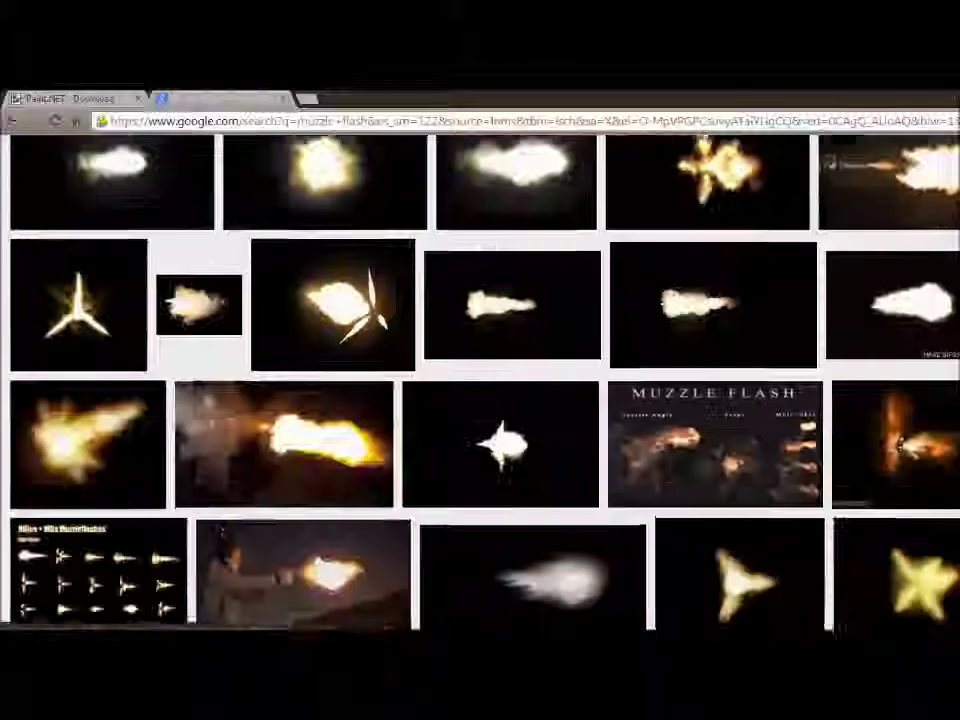
scroll(480, 380, "down", 3)
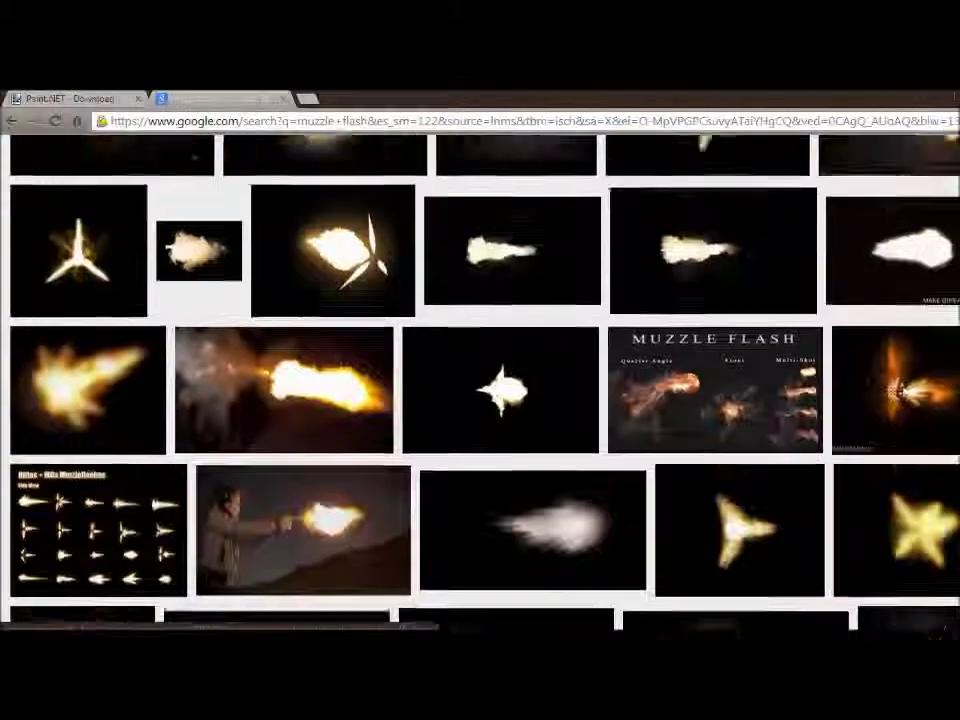
scroll(480, 380, "up", 3)
left_click(748, 198)
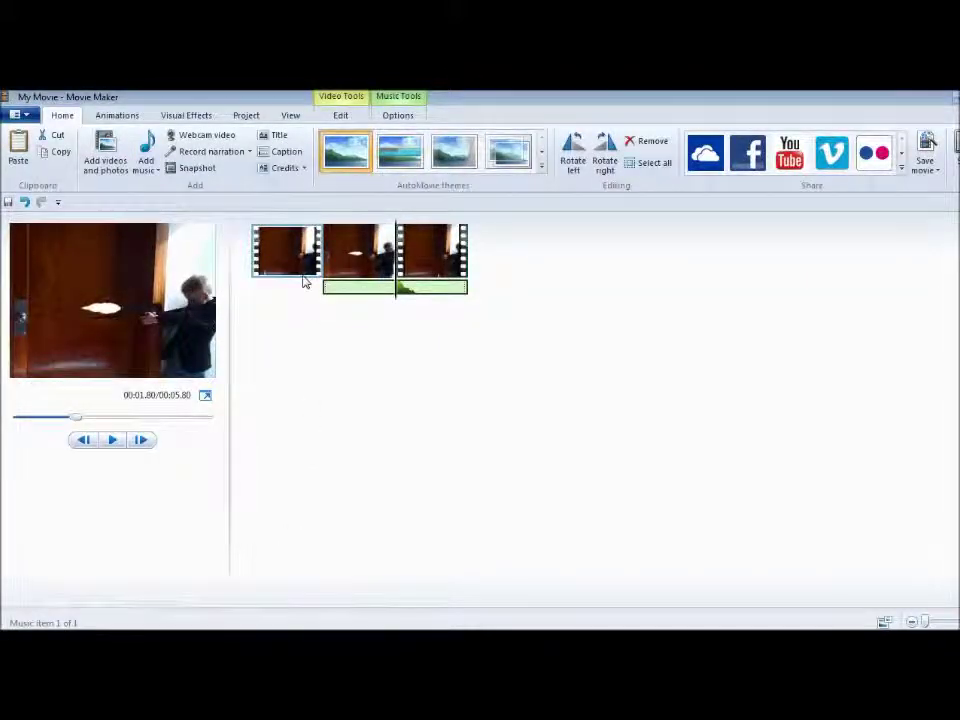
Replay the 5.80-second movie from the start to check the gunshot, then switch to OBS
left_click(305, 281)
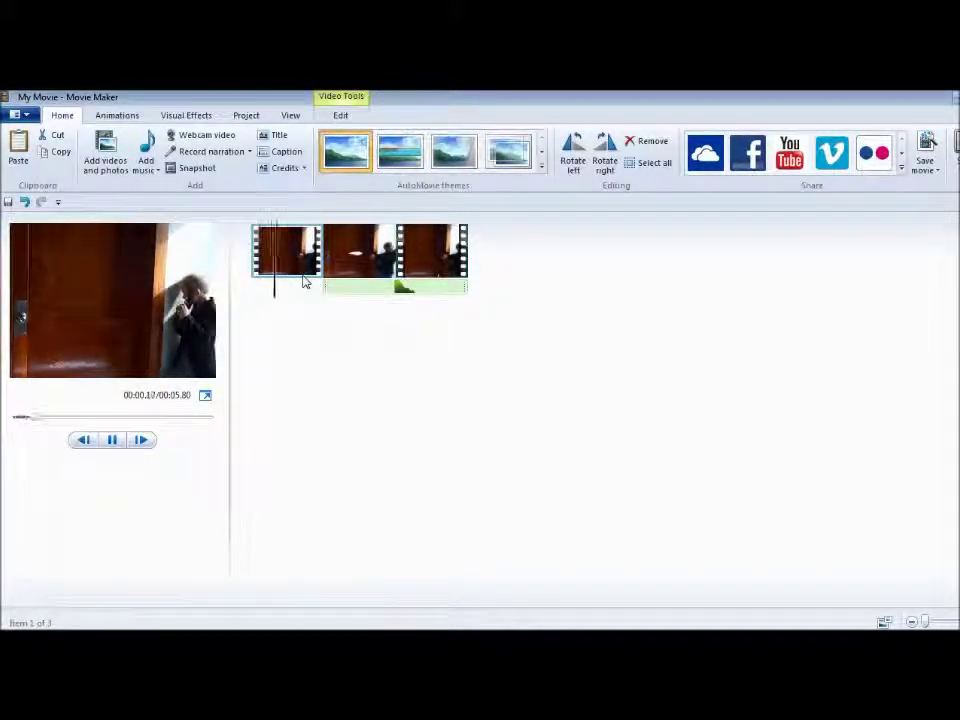
key("space")
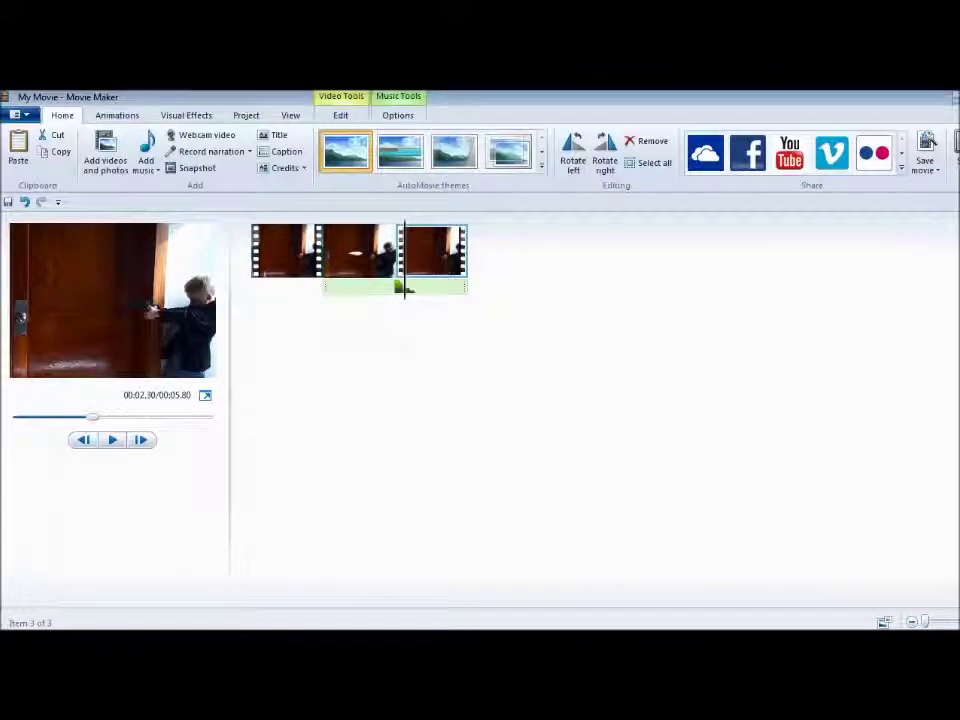
key("alt+Tab")
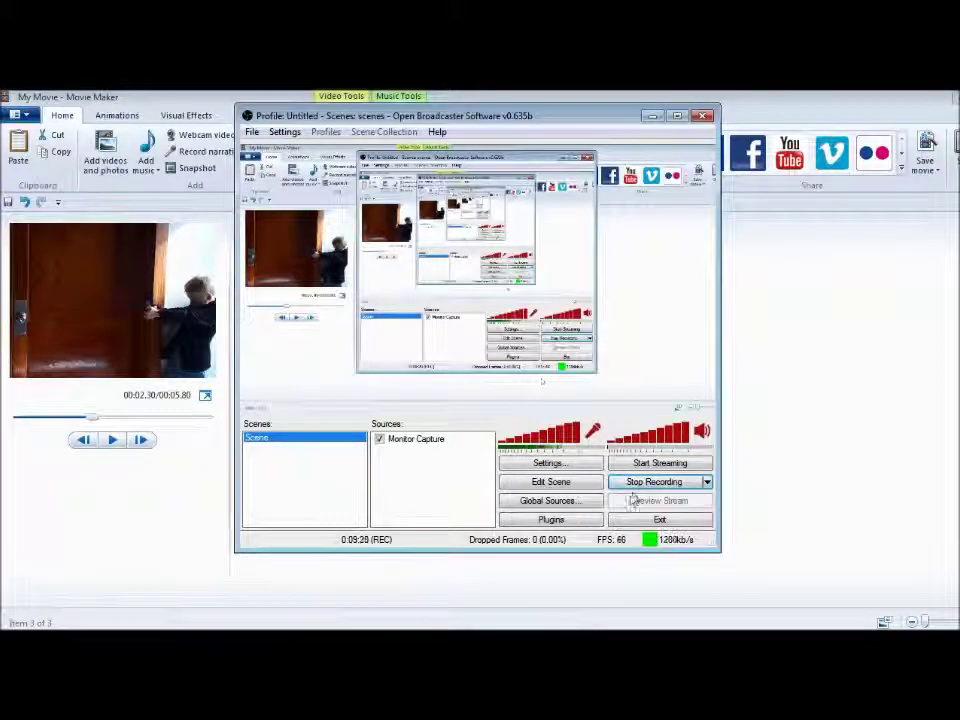